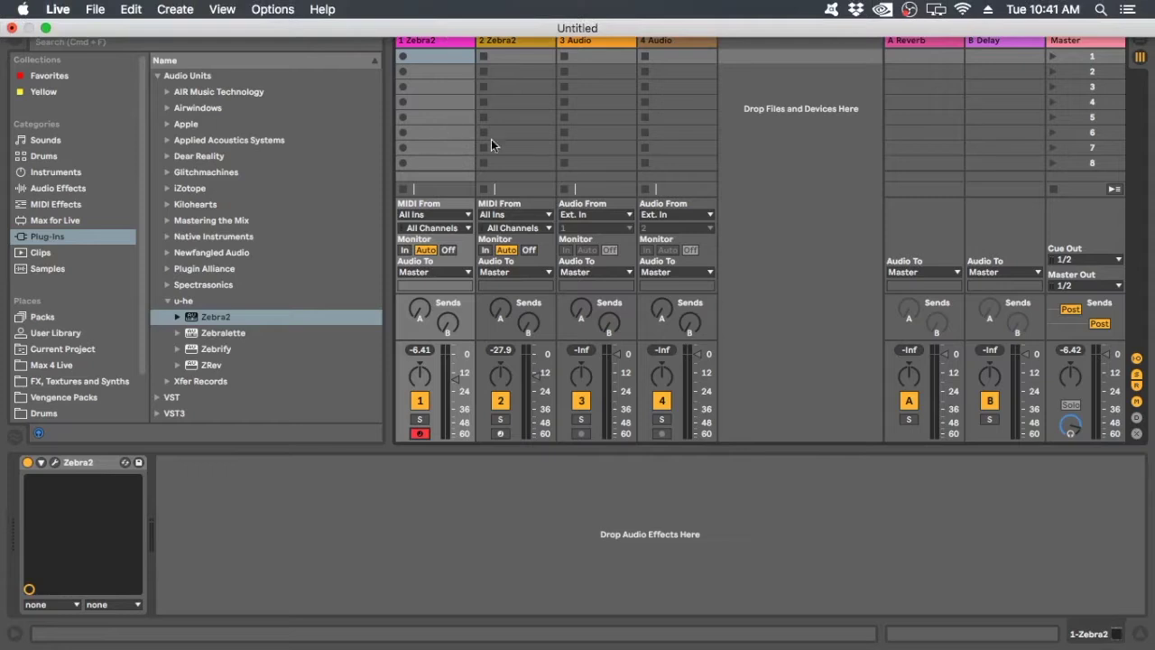
View the finished Phase Bass 1 patch in the first track's Zebra2 and close its window
{"action": "left_click", "coordinate": [436, 42]}
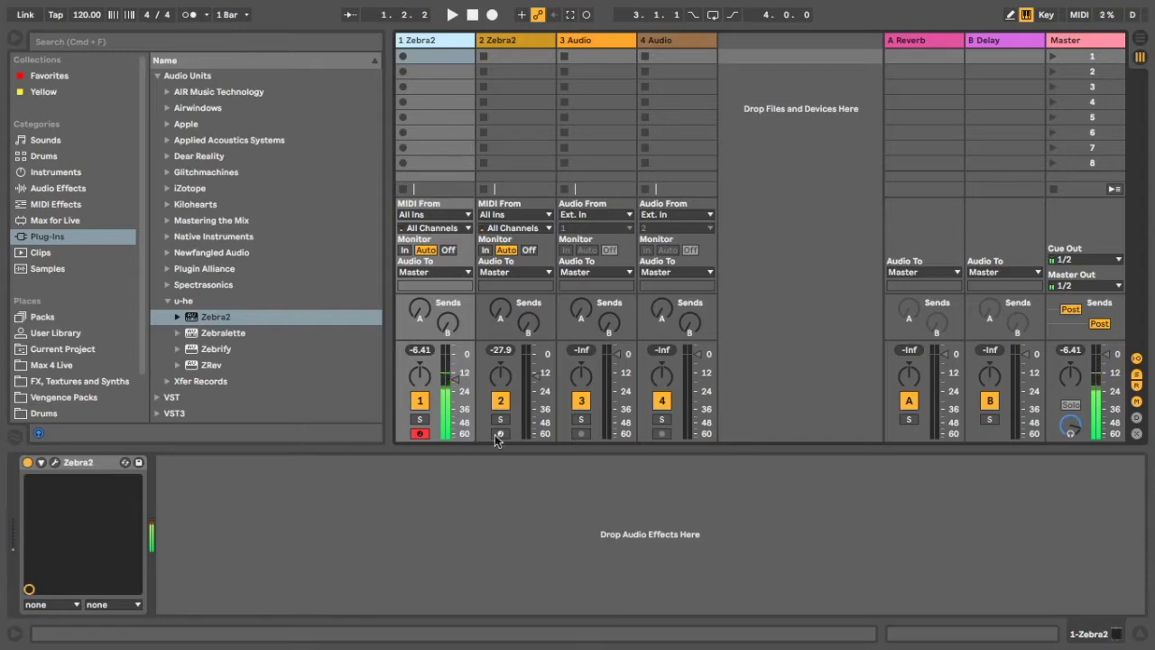
{"action": "left_click", "coordinate": [61, 463]}
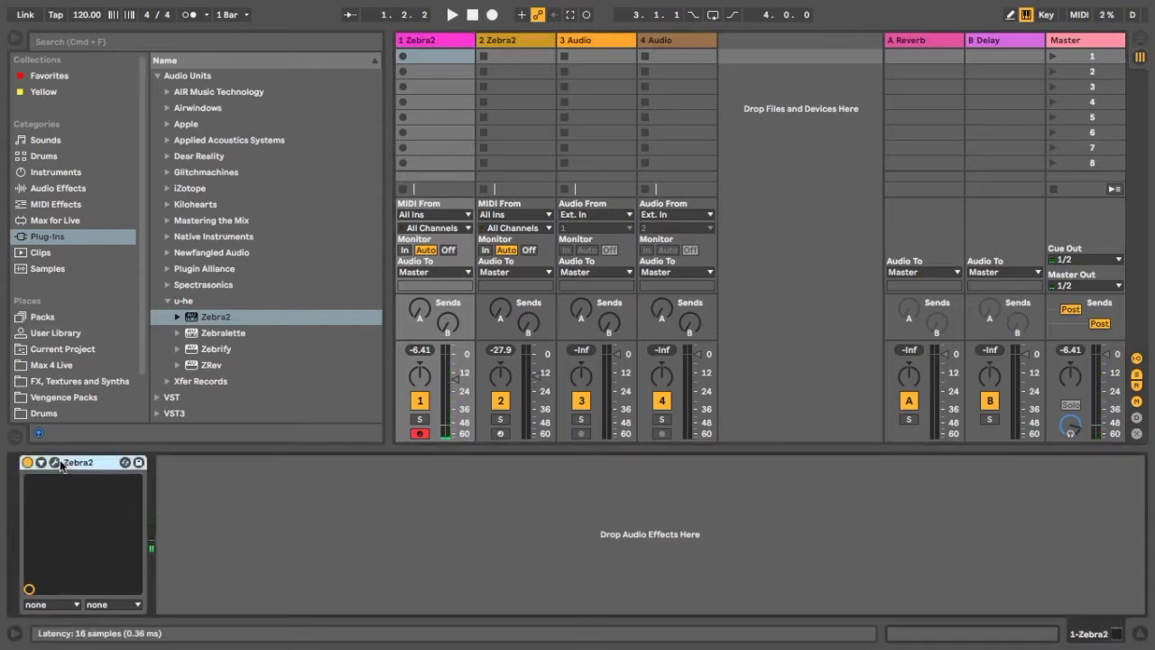
{"action": "left_click", "coordinate": [55, 463]}
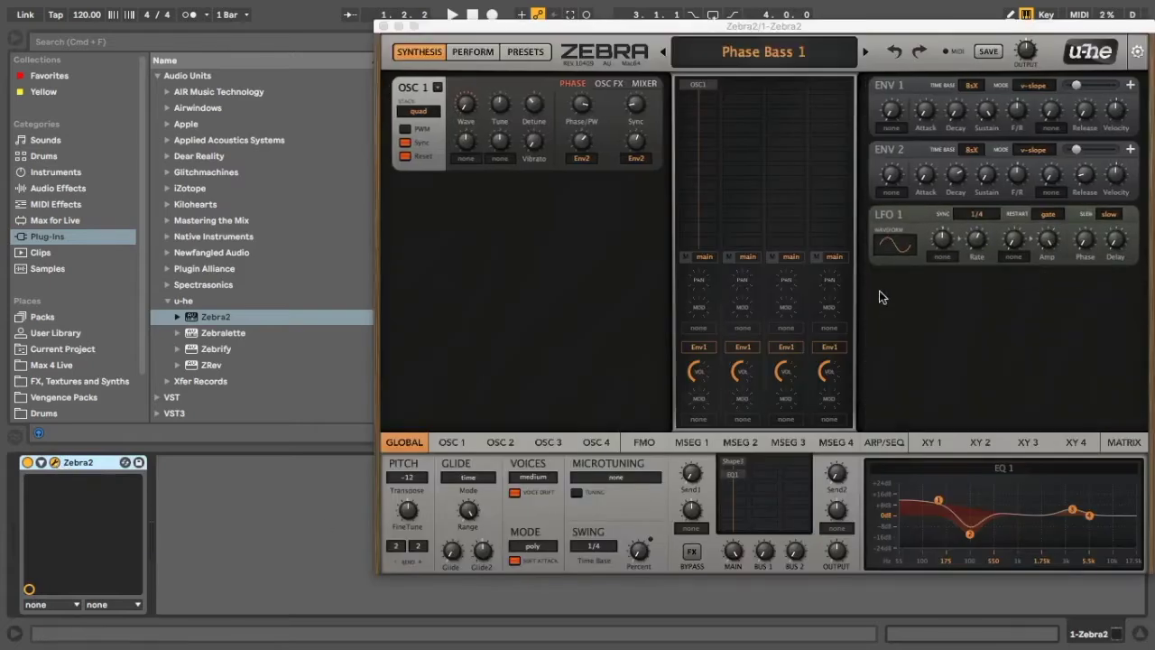
{"action": "left_click", "coordinate": [380, 26]}
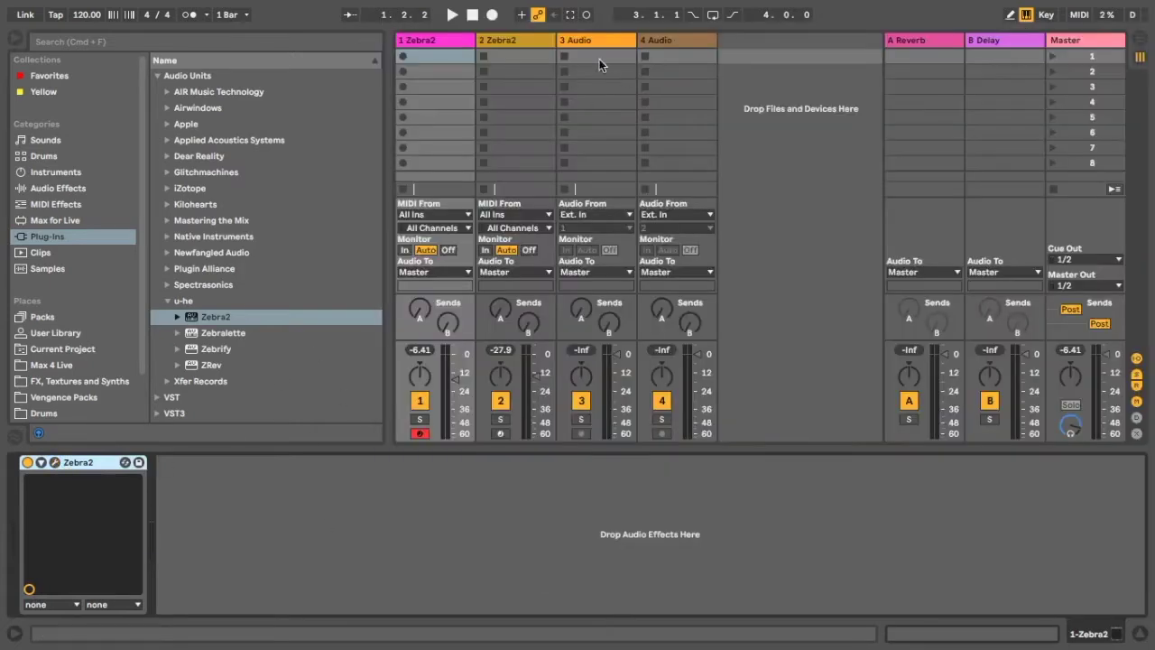
Arm the second Zebra2 track and open its Zebra2 plug-in window
{"action": "left_click", "coordinate": [514, 41]}
{"action": "left_click", "coordinate": [502, 434]}
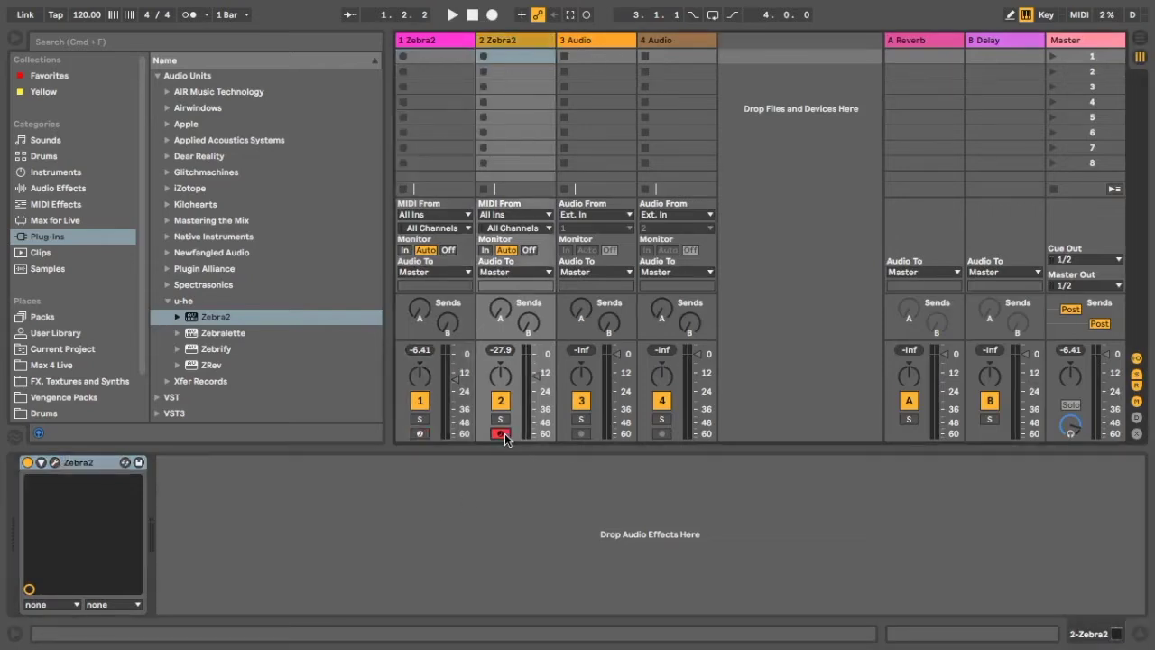
{"action": "left_click", "coordinate": [54, 462]}
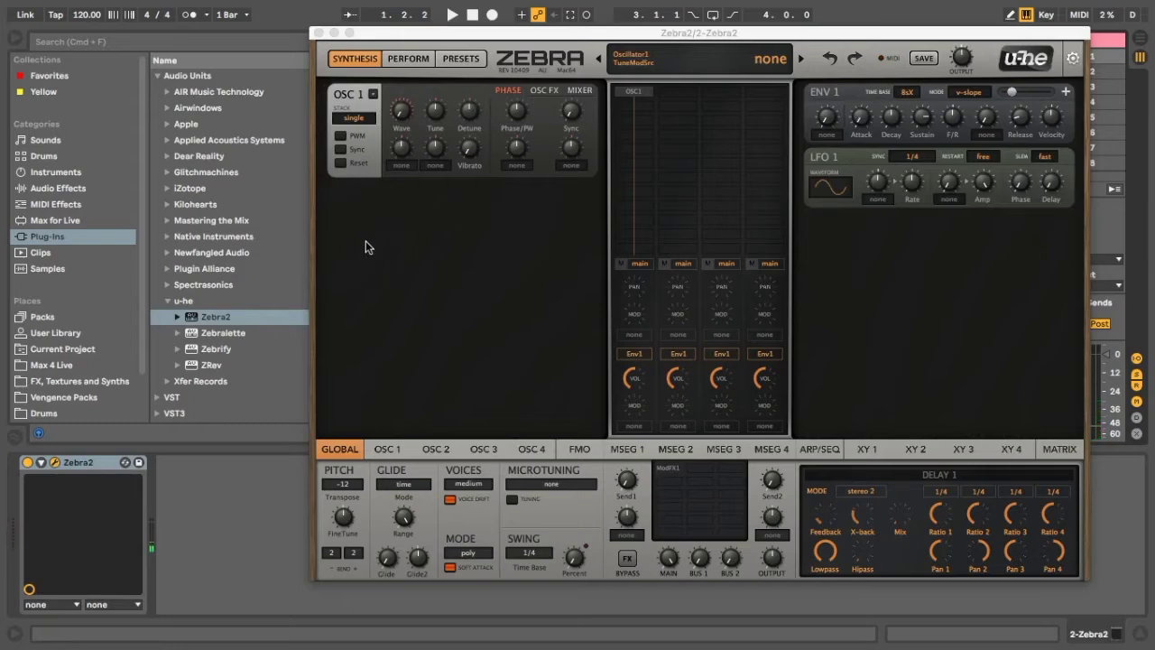
Set OSC 1's stack to quad and lower its detune
{"action": "left_click", "coordinate": [360, 115]}
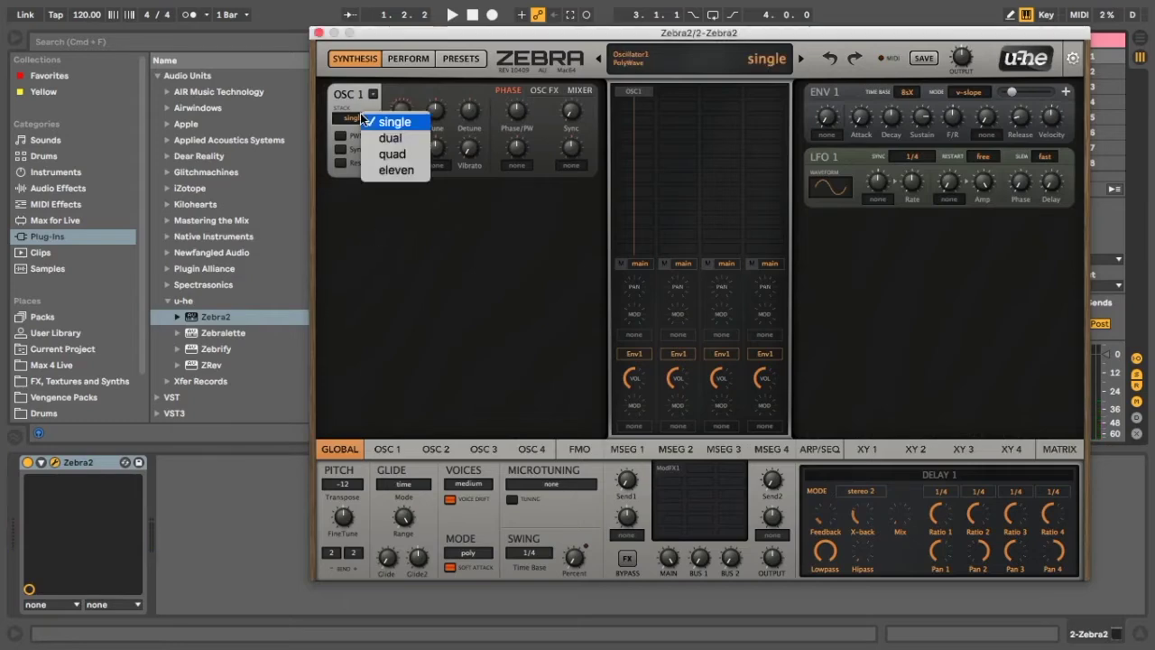
{"action": "left_click", "coordinate": [414, 154]}
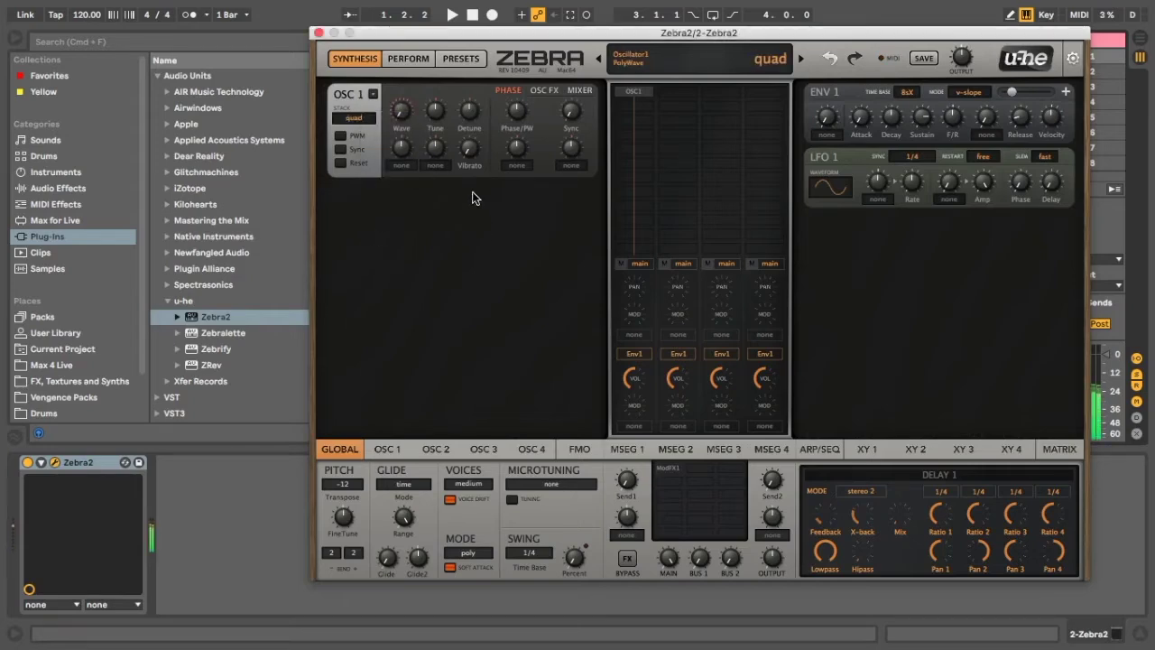
{"action": "left_click_drag", "start_coordinate": [469, 113], "coordinate": [472, 128]}
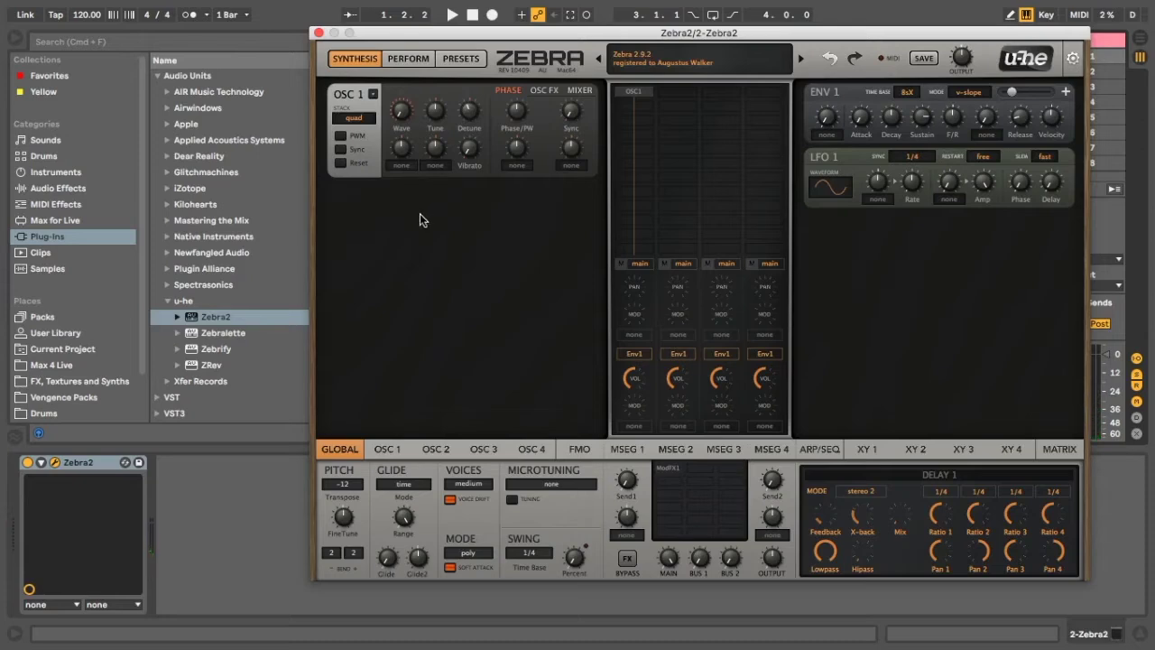
Enable Reset and Sync on OSC 1 and lower its Sync amount
{"action": "left_click", "coordinate": [340, 164]}
{"action": "left_click", "coordinate": [341, 149]}
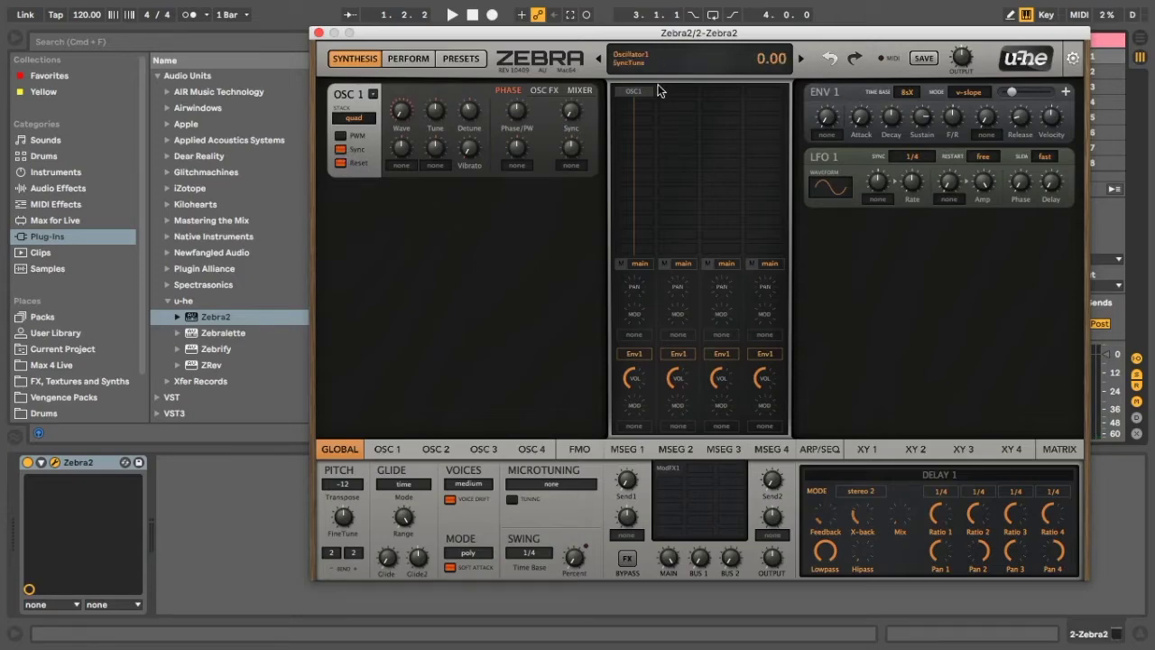
{"action": "mouse_move", "coordinate": [571, 114]}
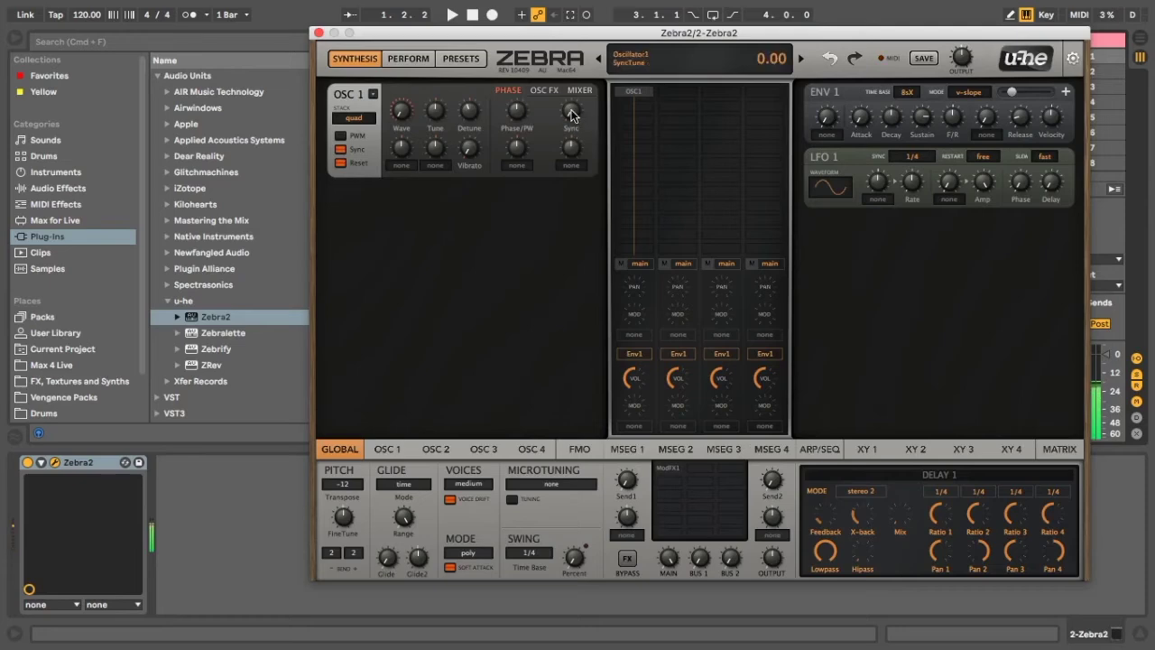
{"action": "mouse_move", "coordinate": [571, 114]}
{"action": "left_mouse_down"}
{"action": "mouse_move", "coordinate": [580, 77]}
{"action": "mouse_move", "coordinate": [574, 126]}
{"action": "left_mouse_up"}
Assign Env2 as OSC 1's sync modulation source and raise the modulation depth
{"action": "left_click", "coordinate": [571, 167]}
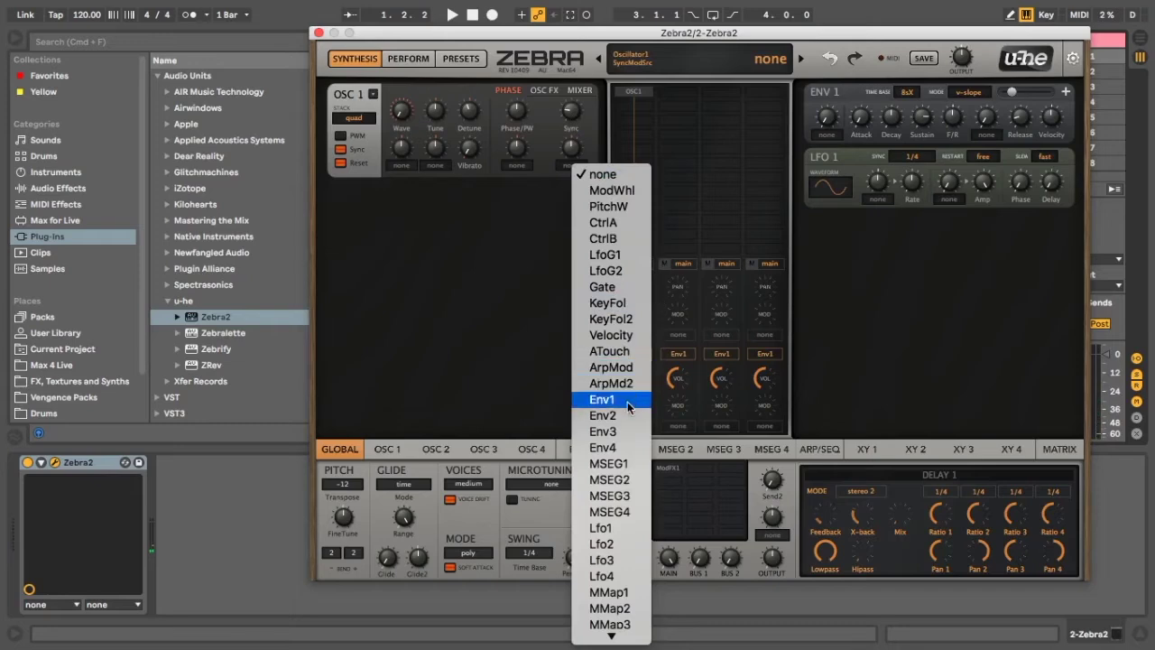
{"action": "left_click", "coordinate": [601, 415]}
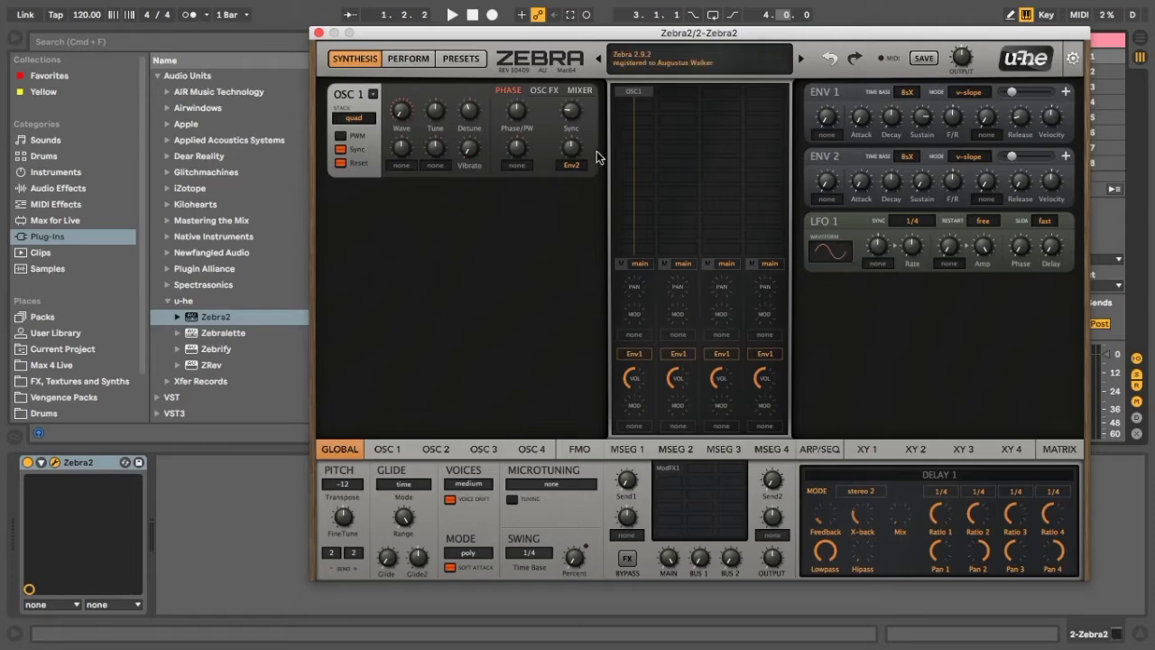
{"action": "mouse_move", "coordinate": [570, 154]}
{"action": "left_mouse_down"}
{"action": "mouse_move", "coordinate": [572, 134]}
{"action": "mouse_move", "coordinate": [572, 152]}
{"action": "left_mouse_up"}
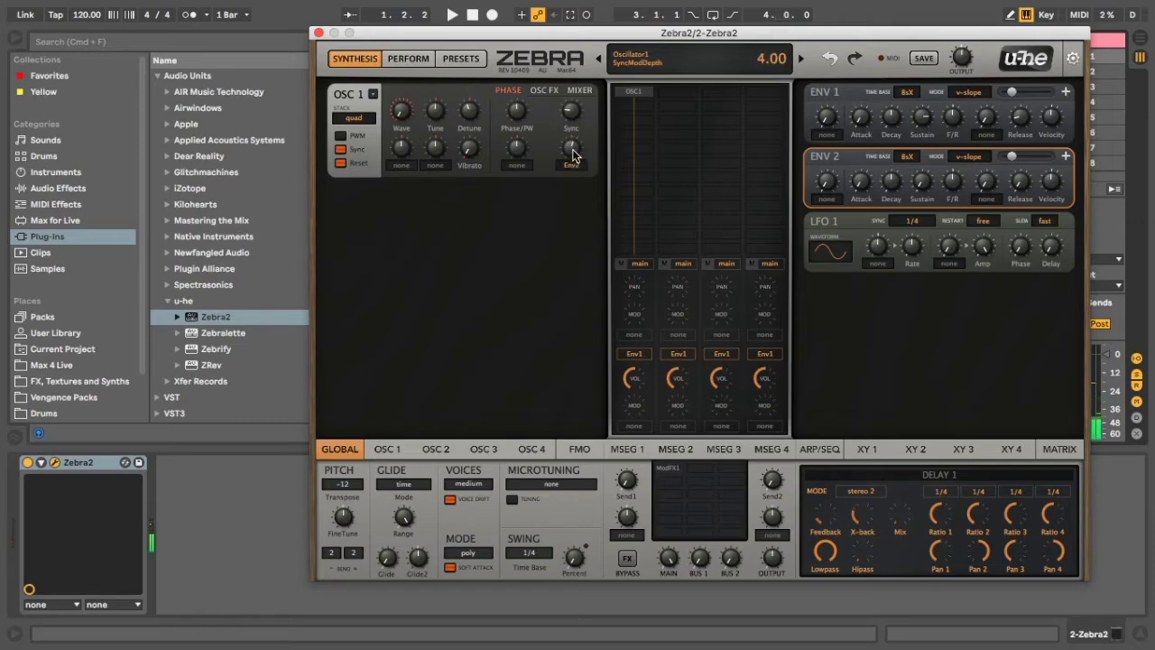
{"action": "scroll", "coordinate": [570, 155], "scroll_direction": "up", "scroll_amount": 6}
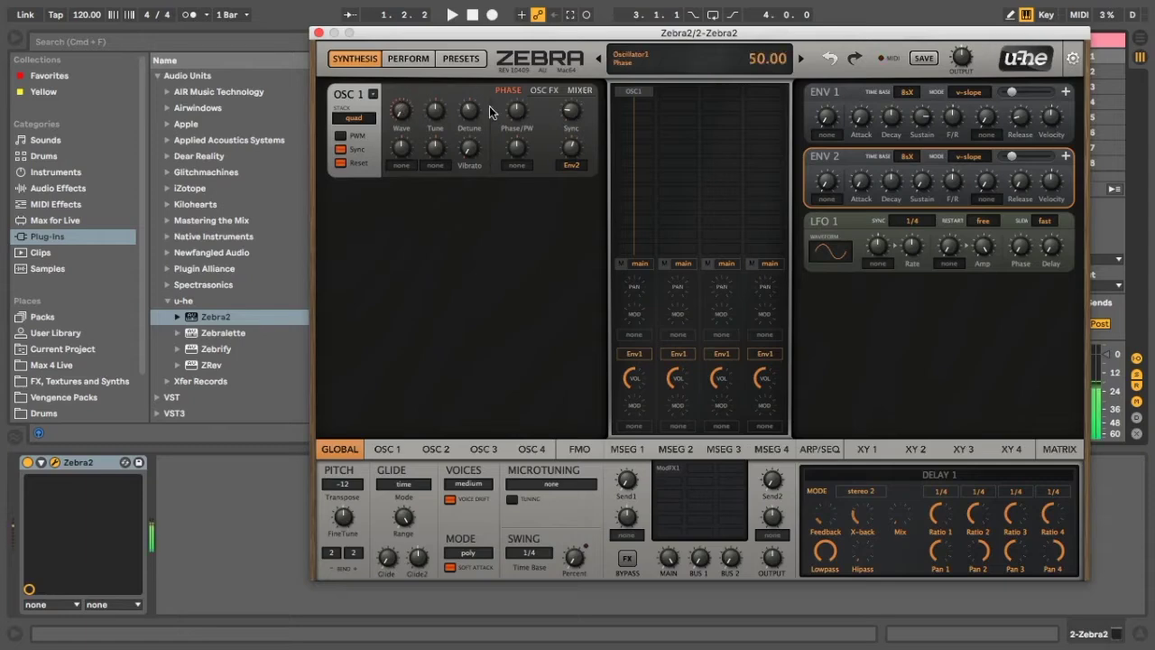
Fine-tune OSC 1's detune and set its stereo width to 57.50
{"action": "left_click_drag", "start_coordinate": [469, 118], "coordinate": [470, 118]}
{"action": "left_click", "coordinate": [580, 90]}
{"action": "left_click_drag", "start_coordinate": [580, 116], "coordinate": [582, 110]}
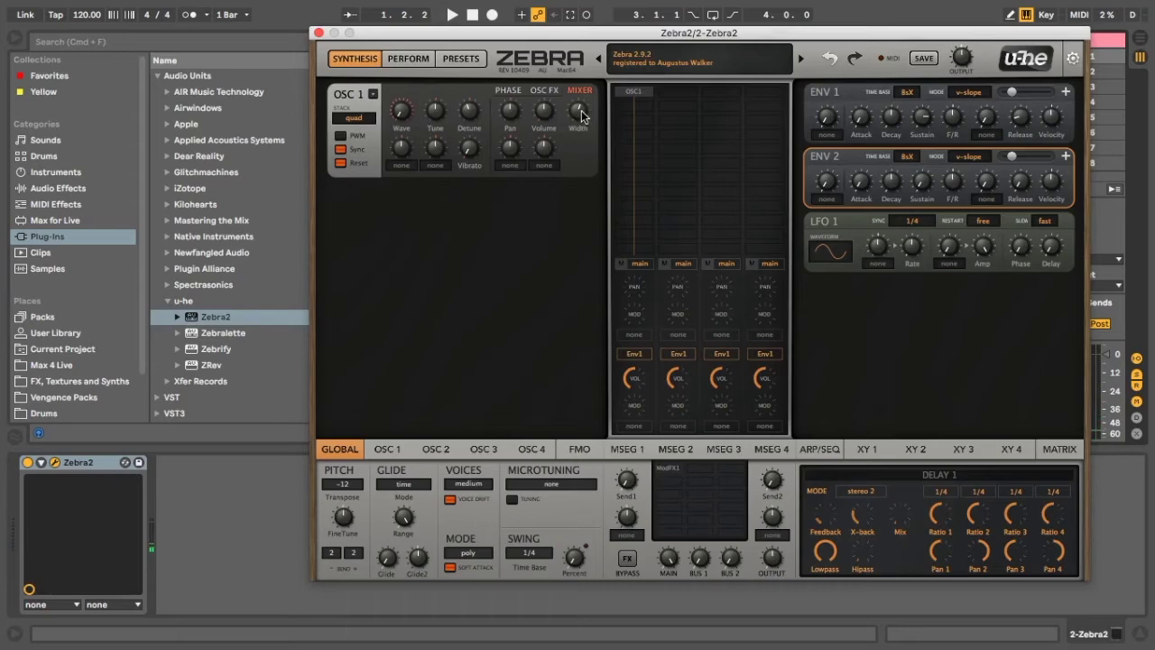
{"action": "left_click_drag", "start_coordinate": [582, 115], "coordinate": [582, 113]}
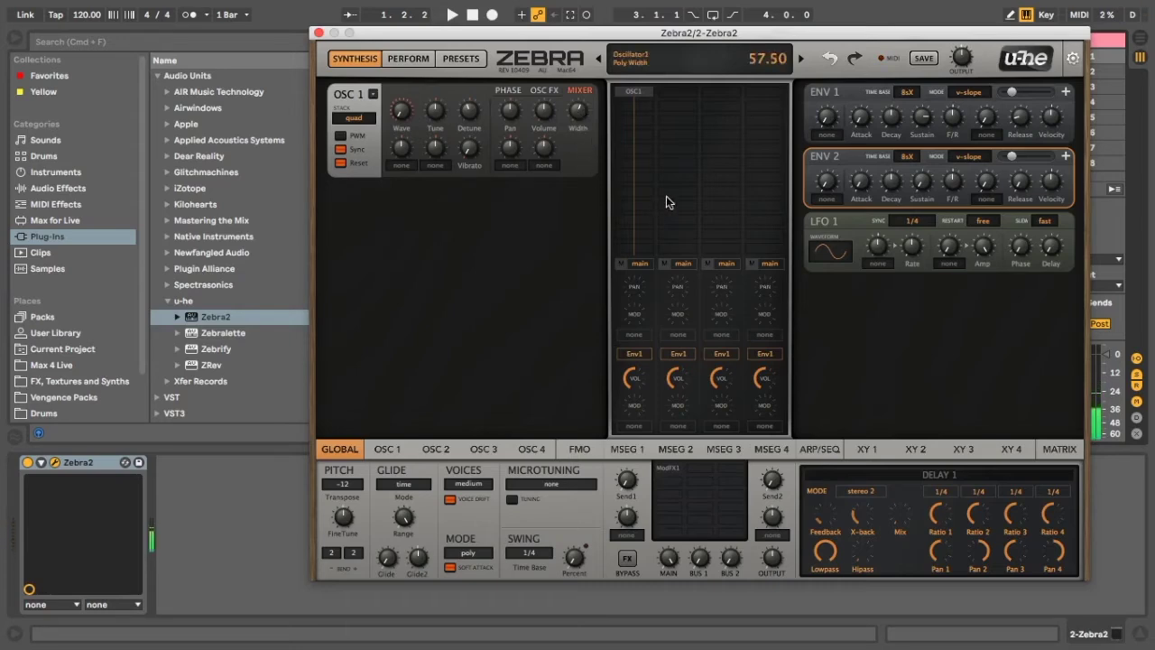
Choose Formanzilla as OSC 1's first oscillator effect and adjust its amount
{"action": "left_click", "coordinate": [548, 92]}
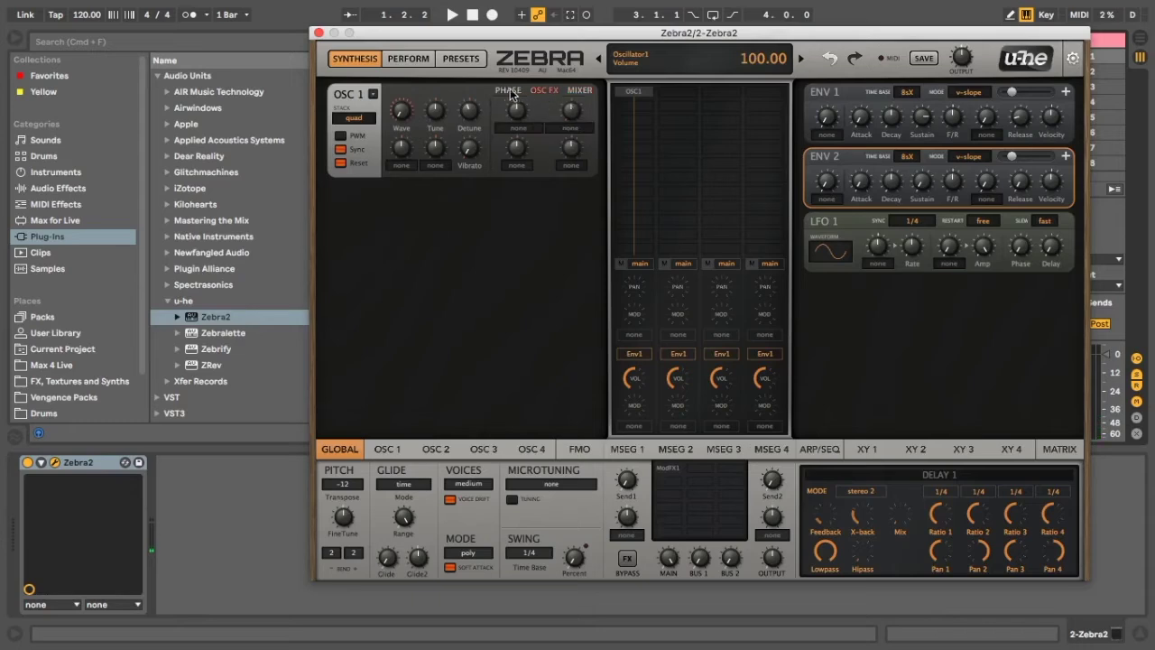
{"action": "left_click", "coordinate": [508, 90]}
{"action": "left_click", "coordinate": [545, 91]}
{"action": "left_click", "coordinate": [544, 91]}
{"action": "left_click", "coordinate": [523, 129]}
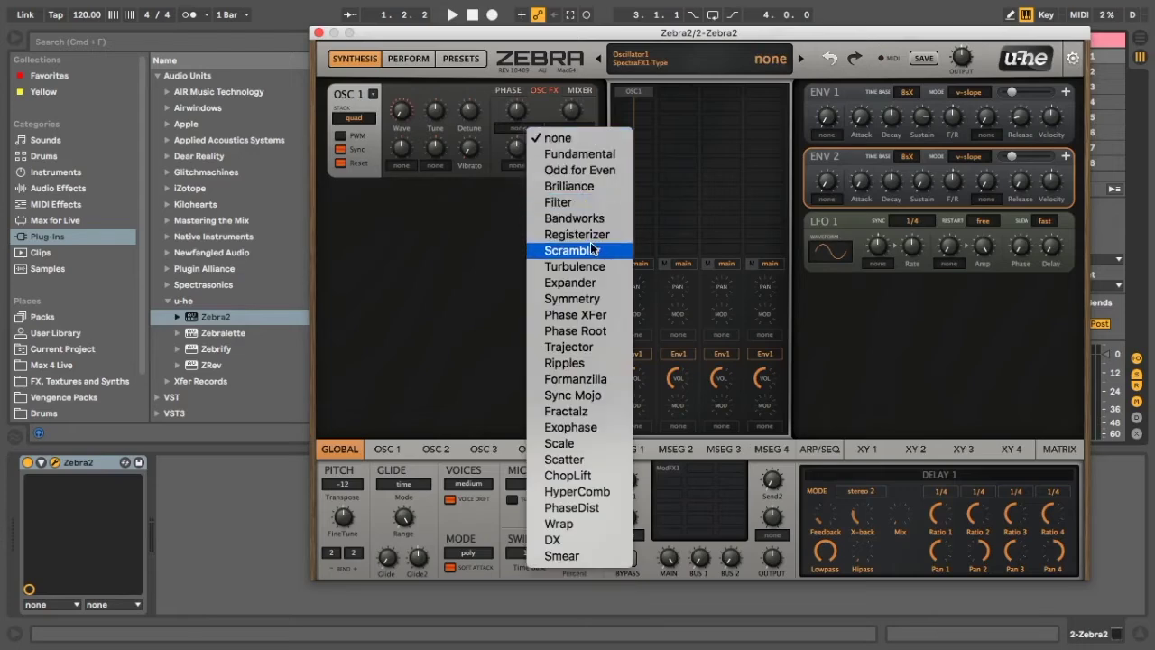
{"action": "left_click", "coordinate": [574, 379]}
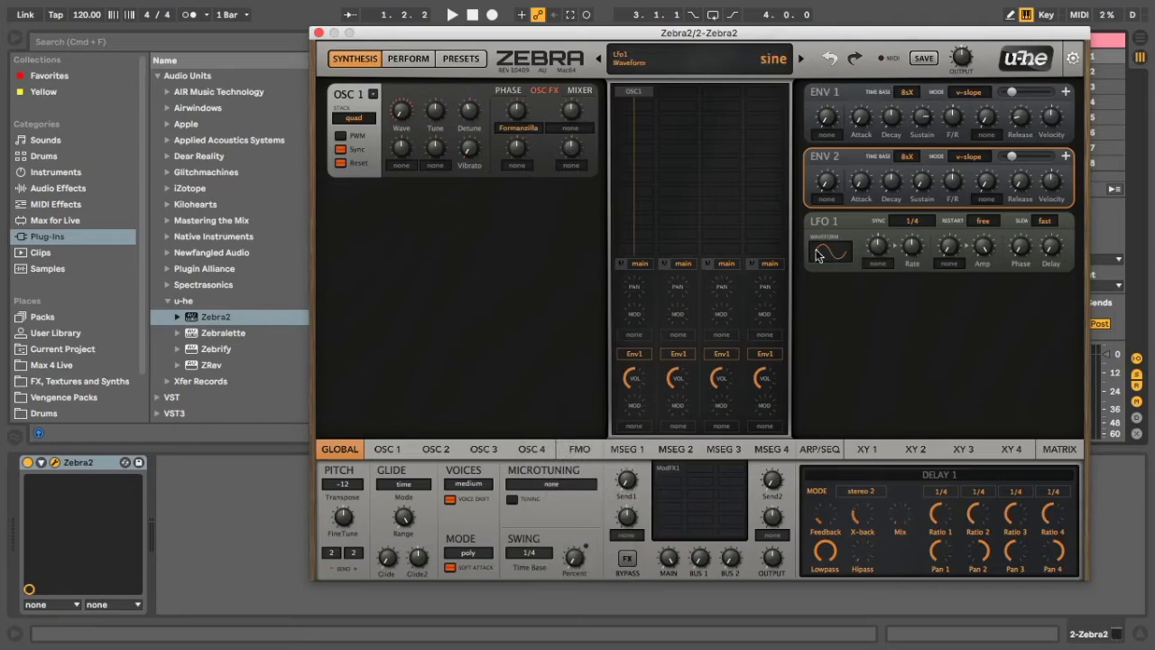
{"action": "mouse_move", "coordinate": [524, 116]}
{"action": "left_mouse_down"}
{"action": "mouse_move", "coordinate": [523, 144]}
{"action": "mouse_move", "coordinate": [534, 79]}
{"action": "mouse_move", "coordinate": [531, 115]}
{"action": "mouse_move", "coordinate": [519, 114]}
{"action": "left_mouse_up"}
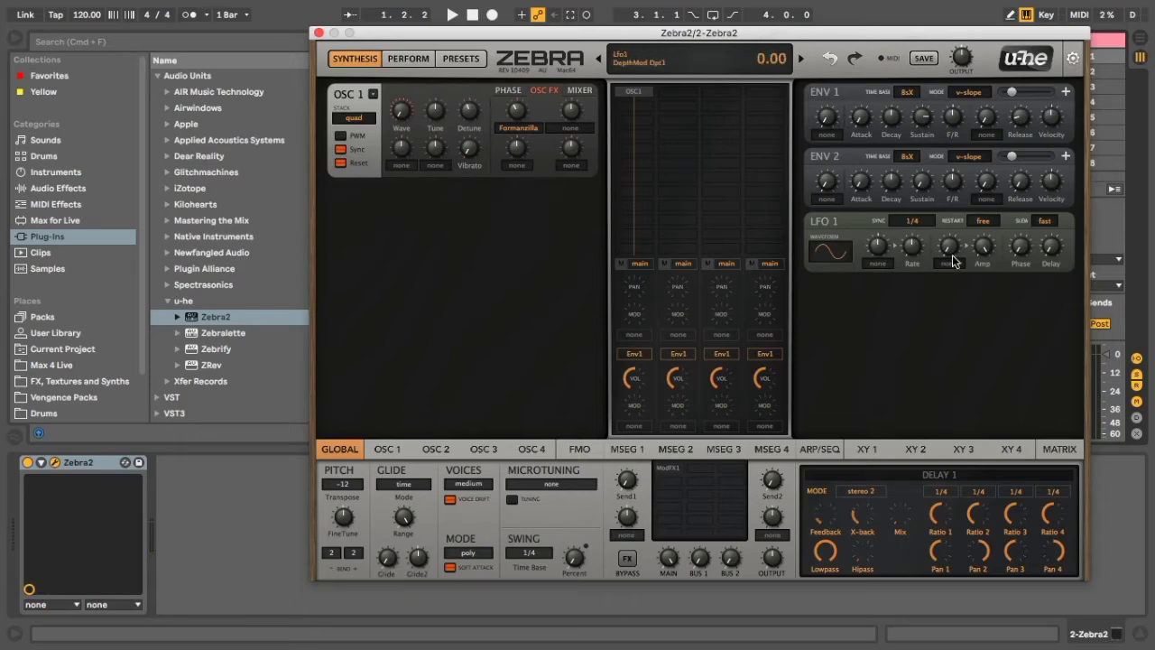
Set LFO 1's slew to slow and its restart mode to gate
{"action": "left_click", "coordinate": [1045, 221]}
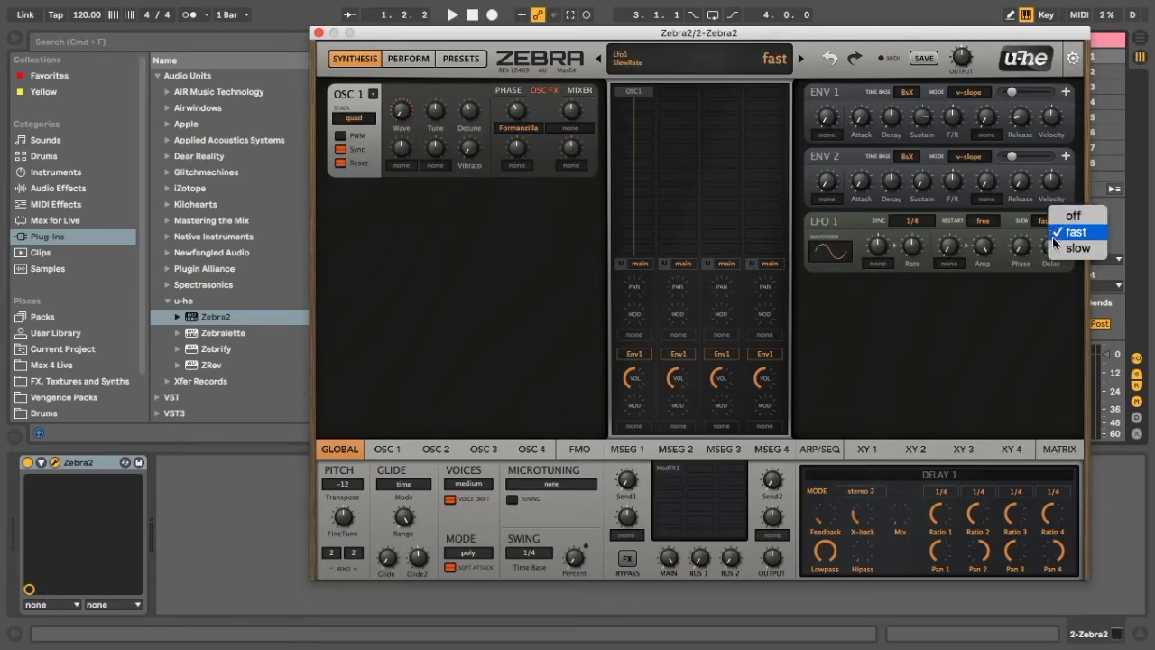
{"action": "left_click", "coordinate": [1058, 247]}
{"action": "left_click", "coordinate": [985, 224]}
{"action": "left_click", "coordinate": [1020, 246]}
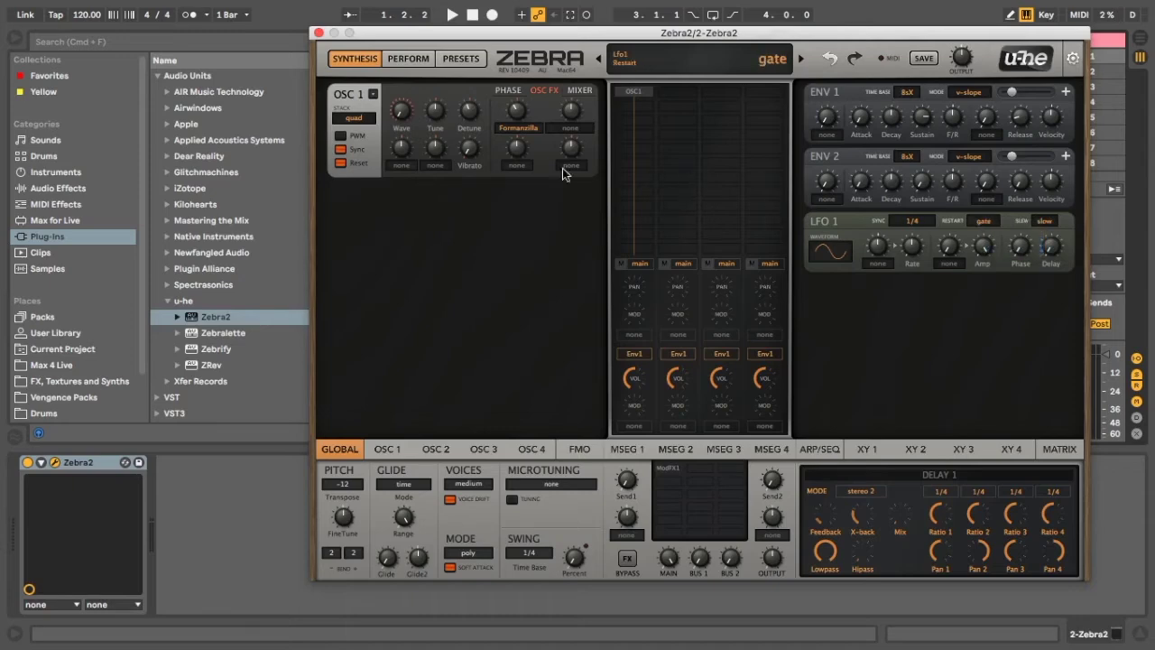
Modulate the Formanzilla effect with Lfo1, adjusting the modulation depth and LFO 1's rate
{"action": "left_click", "coordinate": [517, 166]}
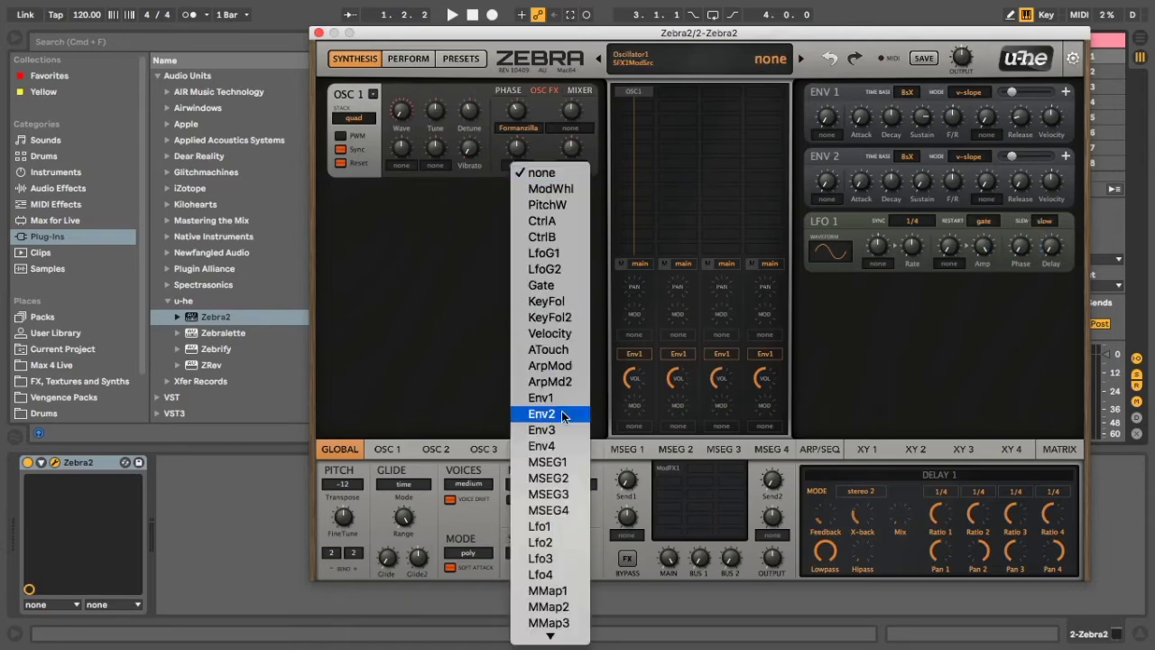
{"action": "left_click", "coordinate": [551, 526]}
{"action": "left_click_drag", "start_coordinate": [514, 151], "coordinate": [515, 152]}
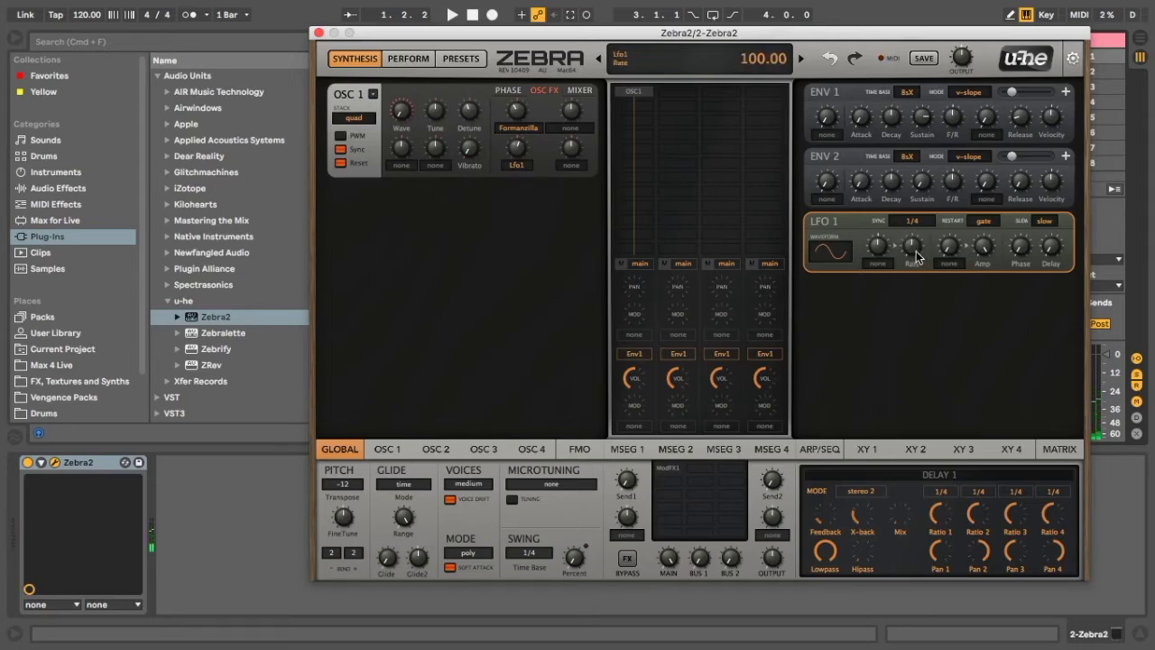
{"action": "left_click_drag", "start_coordinate": [911, 254], "coordinate": [915, 246]}
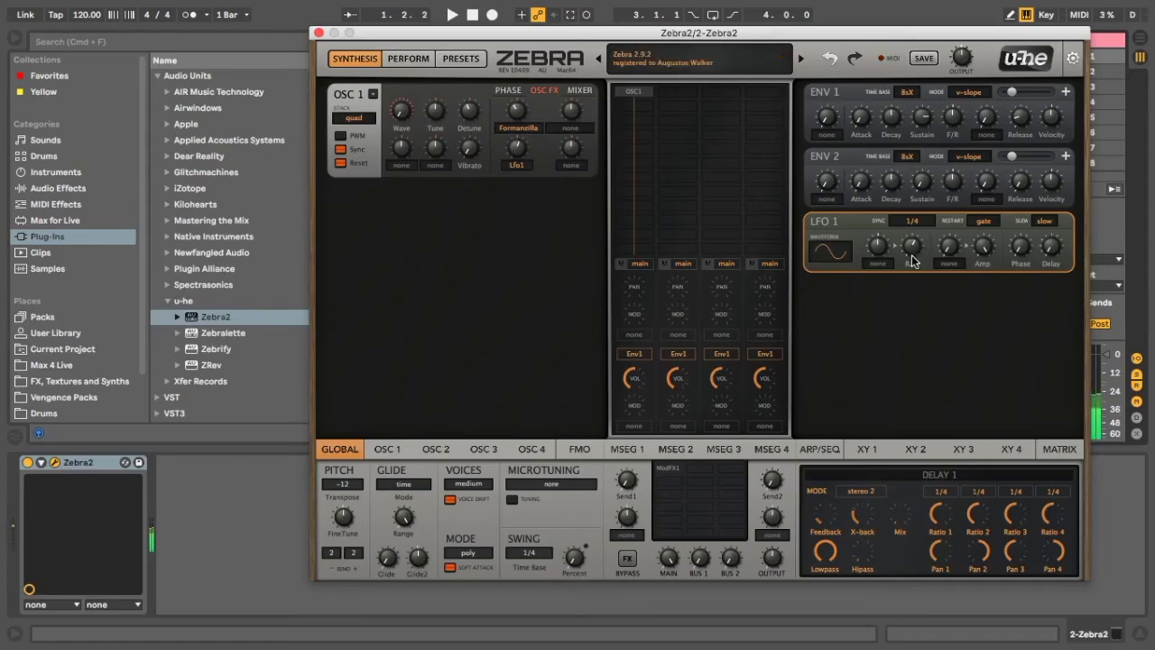
{"action": "mouse_move", "coordinate": [916, 250]}
{"action": "left_click_drag", "start_coordinate": [916, 250], "coordinate": [915, 253]}
Choose Fundamental as OSC 1's second oscillator effect and lower its amount
{"action": "left_click", "coordinate": [572, 129]}
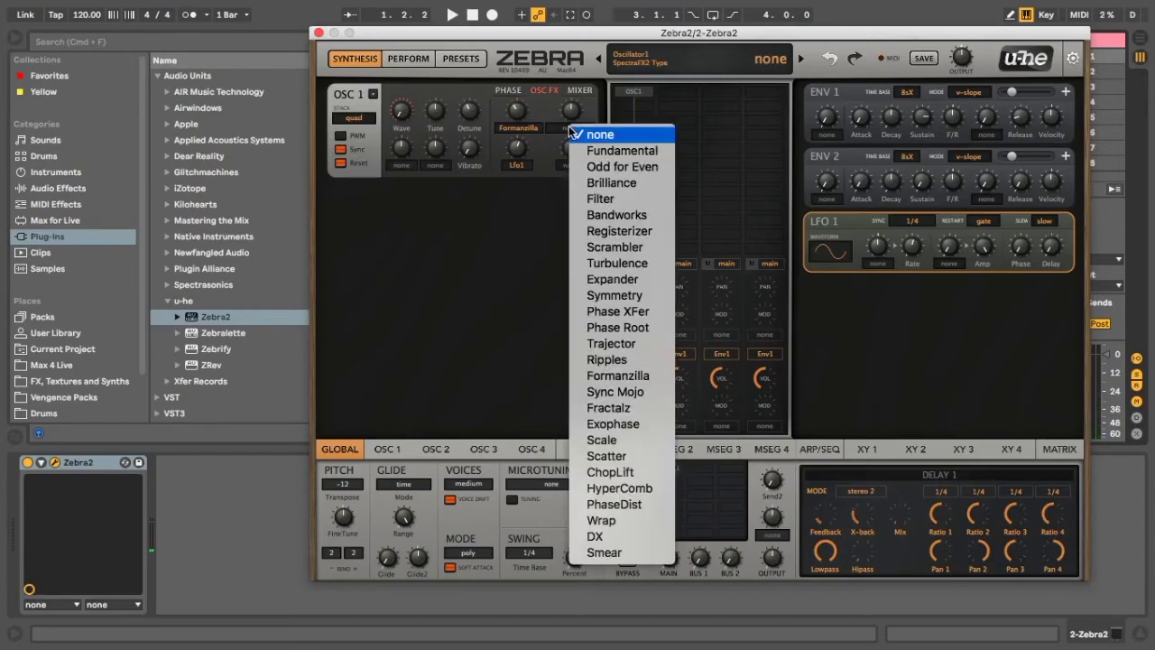
{"action": "left_click", "coordinate": [644, 154]}
{"action": "left_click_drag", "start_coordinate": [568, 108], "coordinate": [571, 131]}
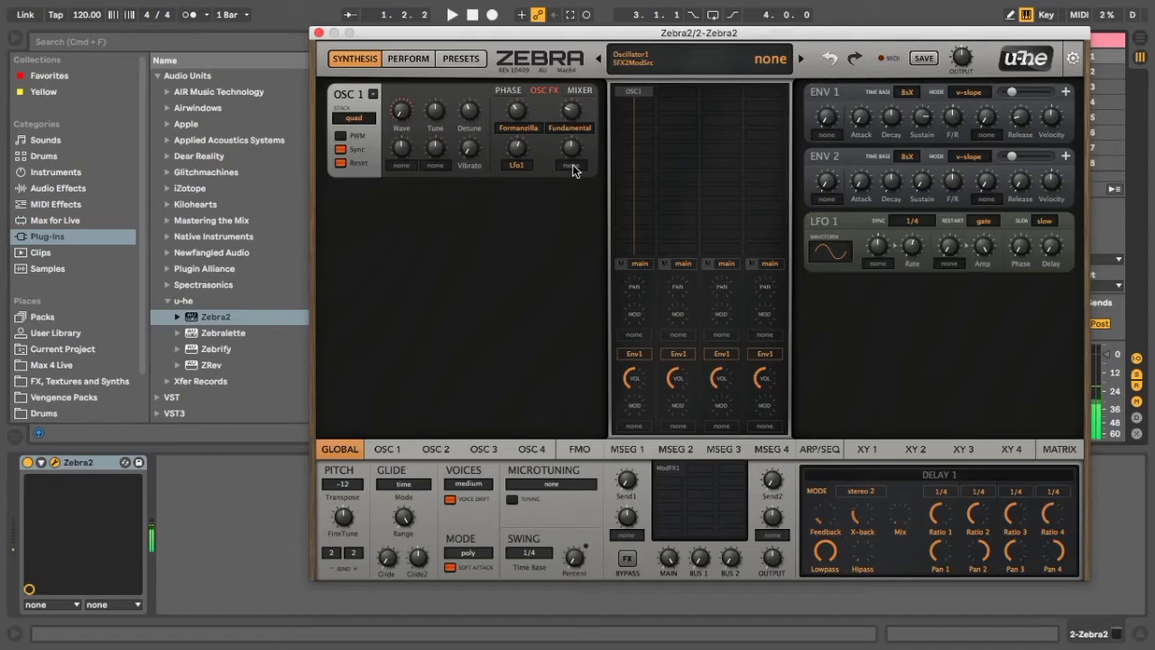
Assign Env2 to modulate the Fundamental effect and adjust the modulation depth
{"action": "left_click", "coordinate": [572, 167]}
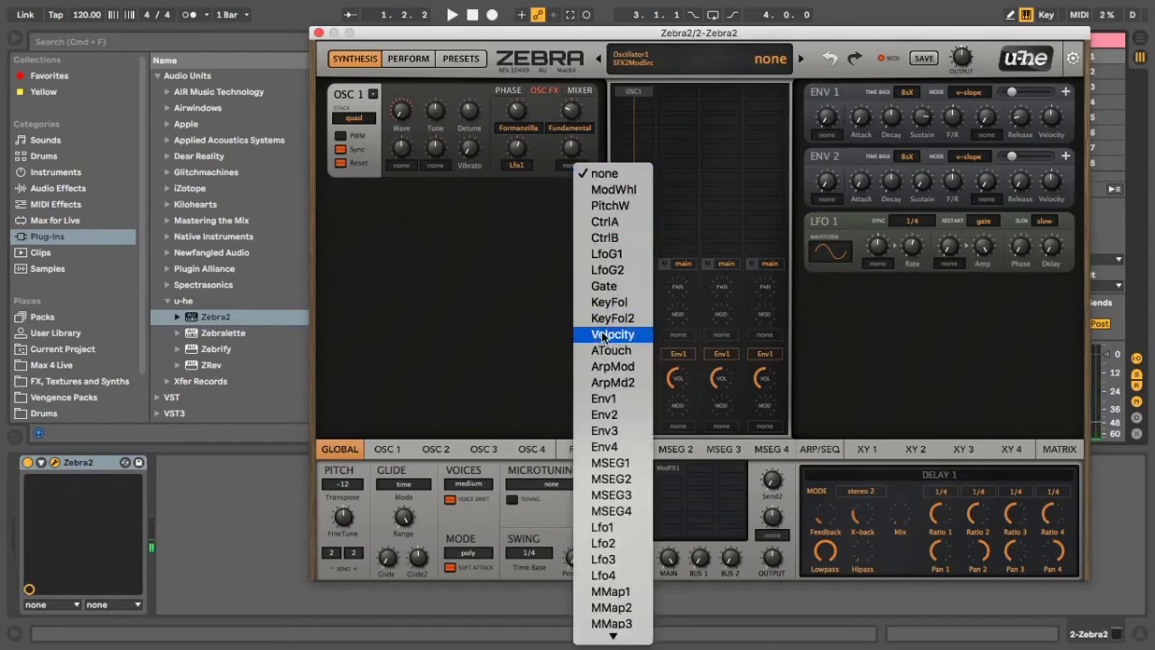
{"action": "left_click", "coordinate": [620, 414]}
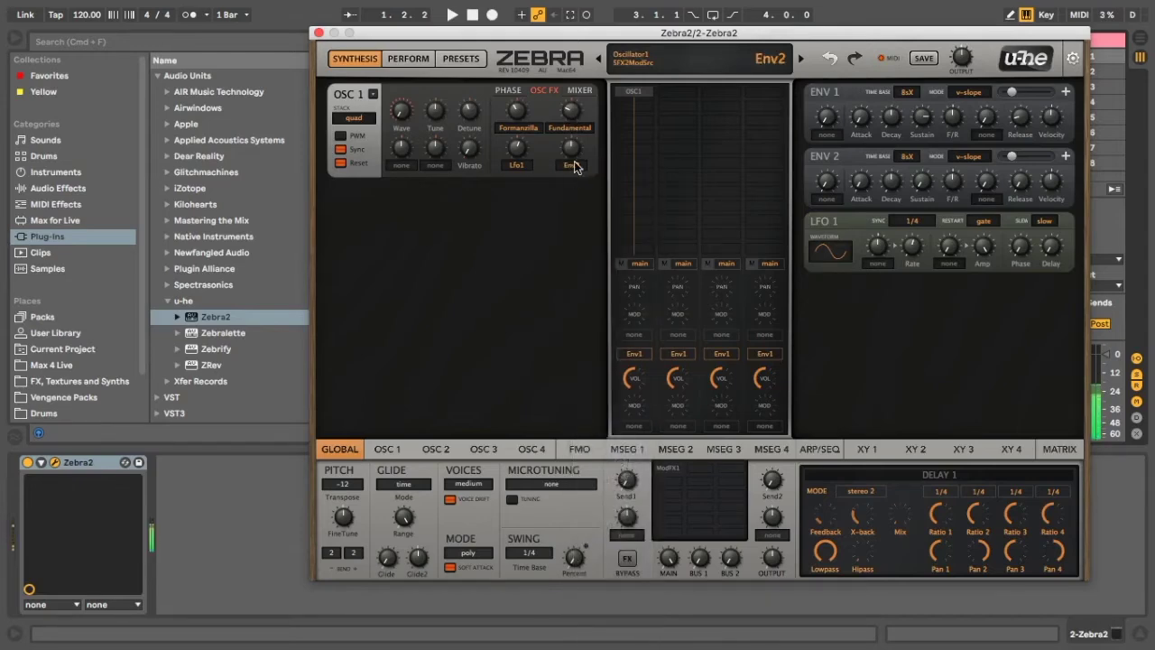
{"action": "mouse_move", "coordinate": [570, 149]}
{"action": "left_mouse_down"}
{"action": "mouse_move", "coordinate": [578, 137]}
{"action": "mouse_move", "coordinate": [571, 160]}
{"action": "left_mouse_up"}
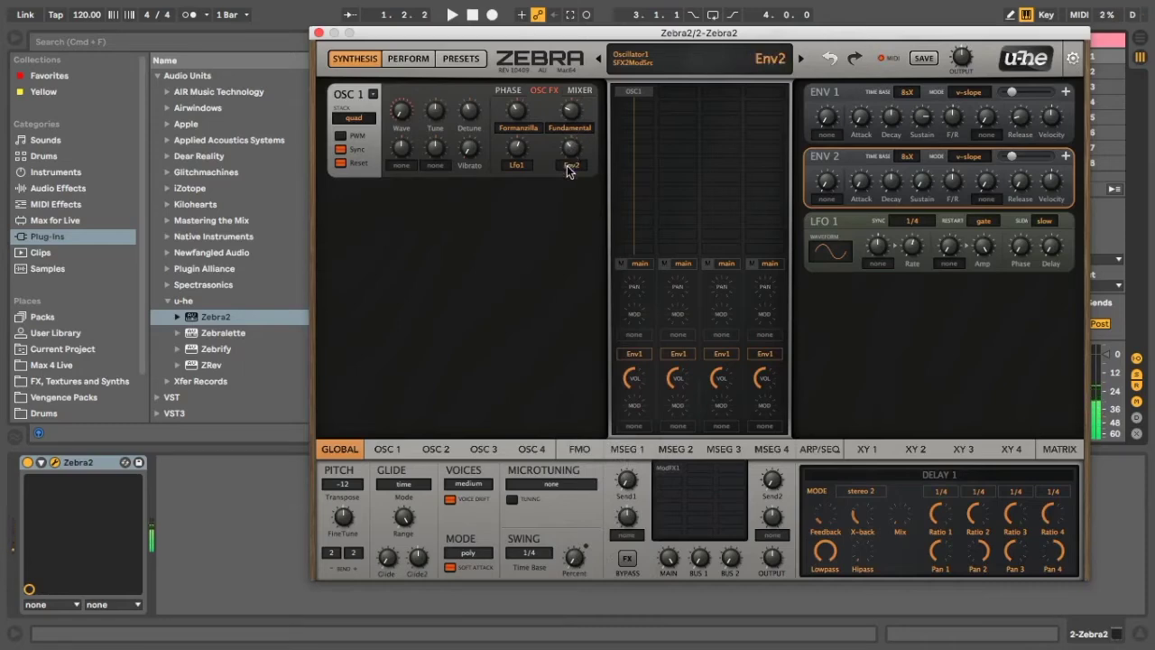
{"action": "mouse_move", "coordinate": [570, 155]}
{"action": "left_mouse_down"}
{"action": "mouse_move", "coordinate": [582, 134]}
{"action": "mouse_move", "coordinate": [578, 167]}
{"action": "mouse_move", "coordinate": [582, 133]}
{"action": "mouse_move", "coordinate": [579, 148]}
{"action": "left_mouse_up"}
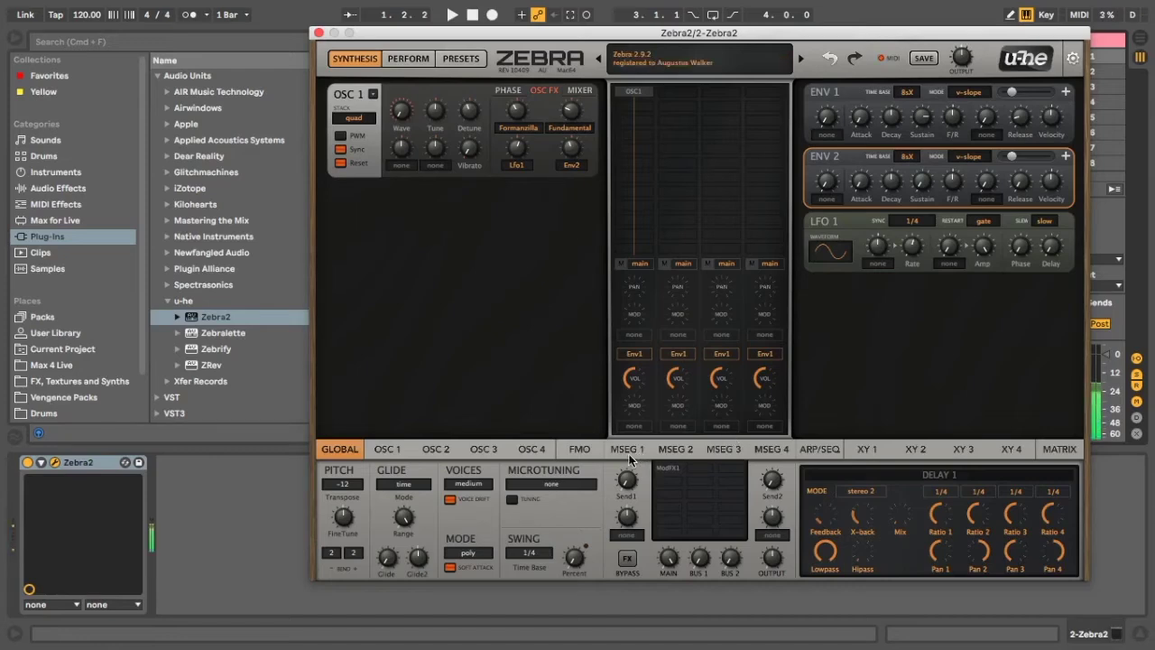
Replace ModFX1 with the Shape3 module in the first slot of the effects grid
{"action": "left_click", "coordinate": [675, 468]}
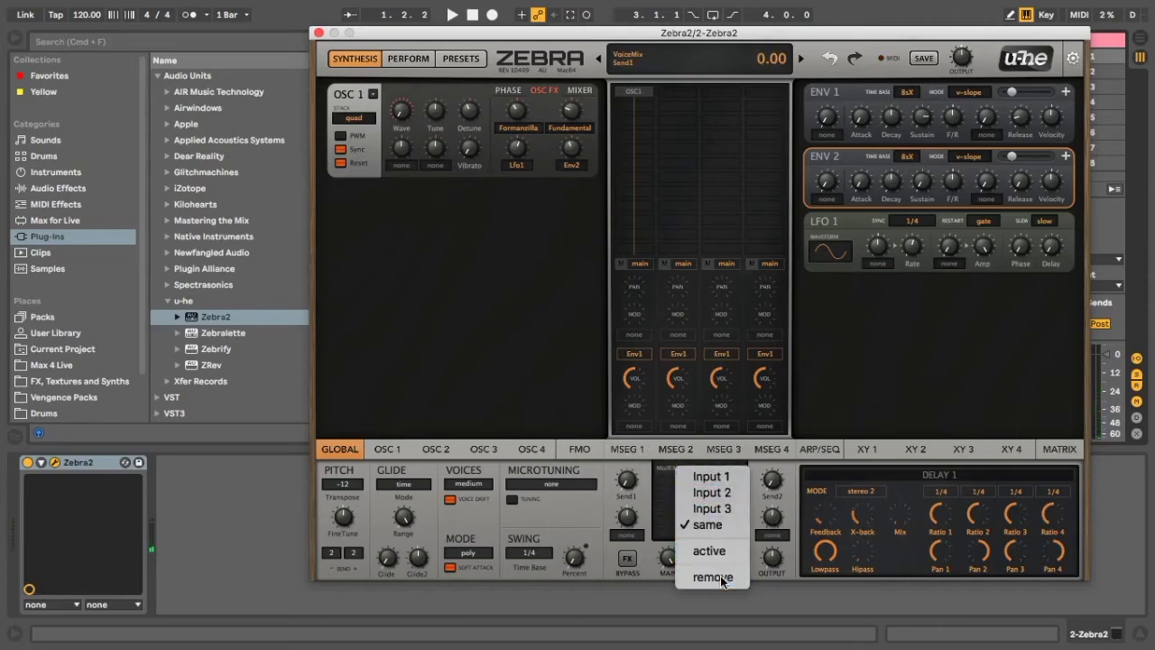
{"action": "left_click", "coordinate": [719, 570]}
{"action": "left_click", "coordinate": [669, 469]}
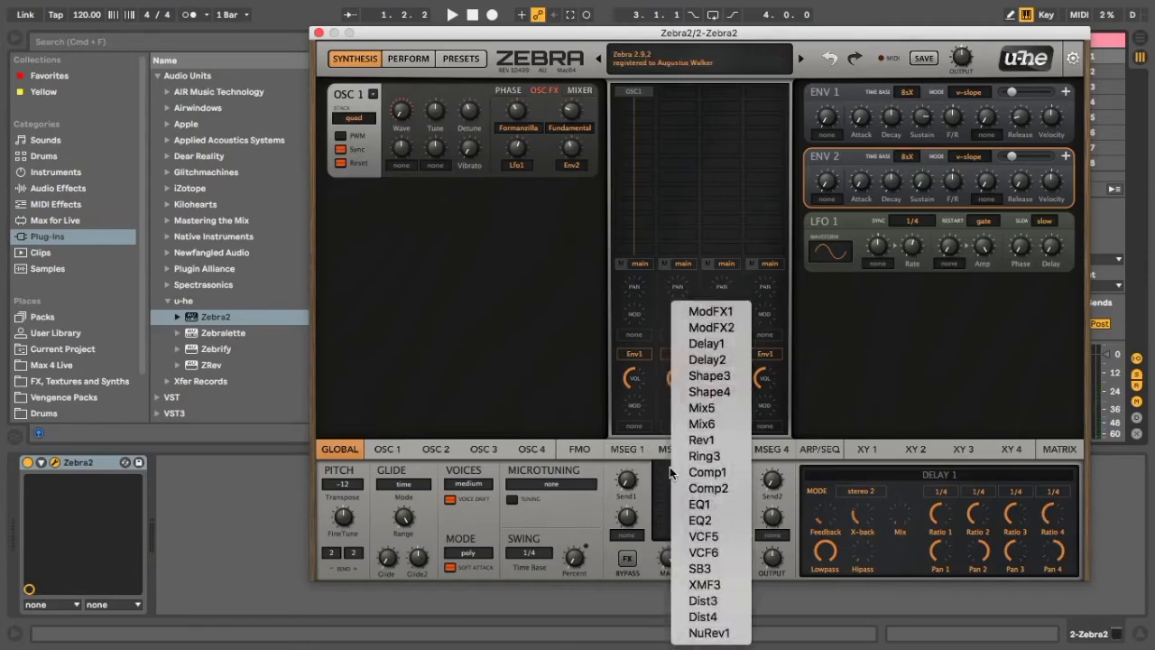
{"action": "left_click", "coordinate": [719, 375]}
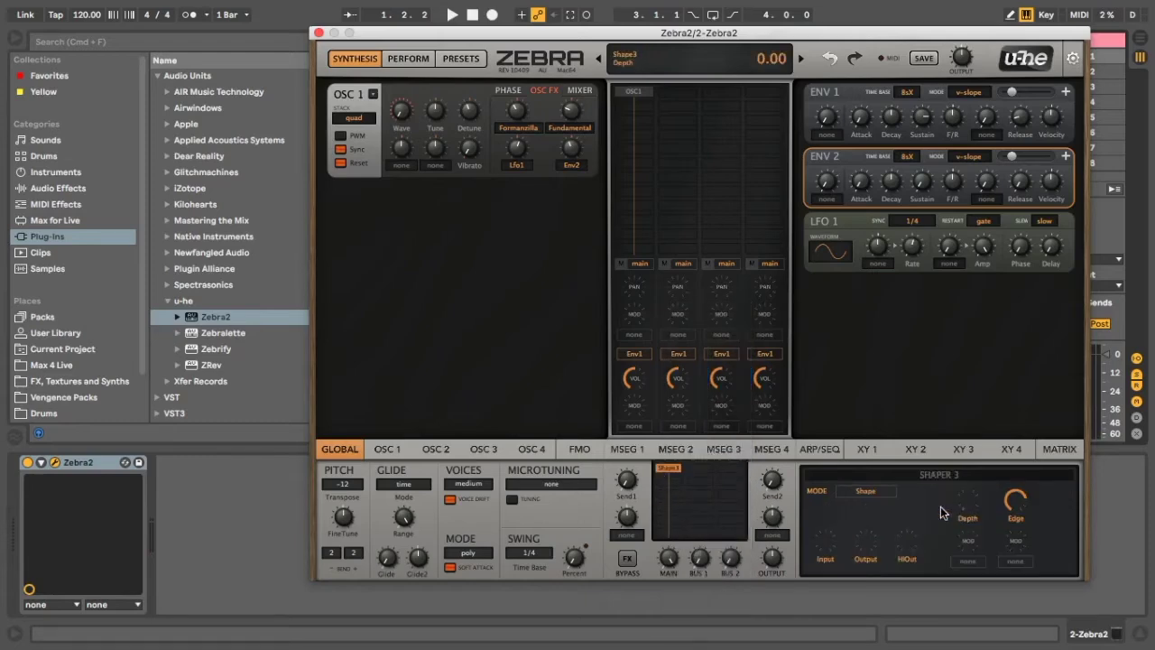
Set Shaper 3's mode to Wedge and raise its depth to 20.50
{"action": "left_click", "coordinate": [884, 492]}
{"action": "left_click", "coordinate": [909, 552]}
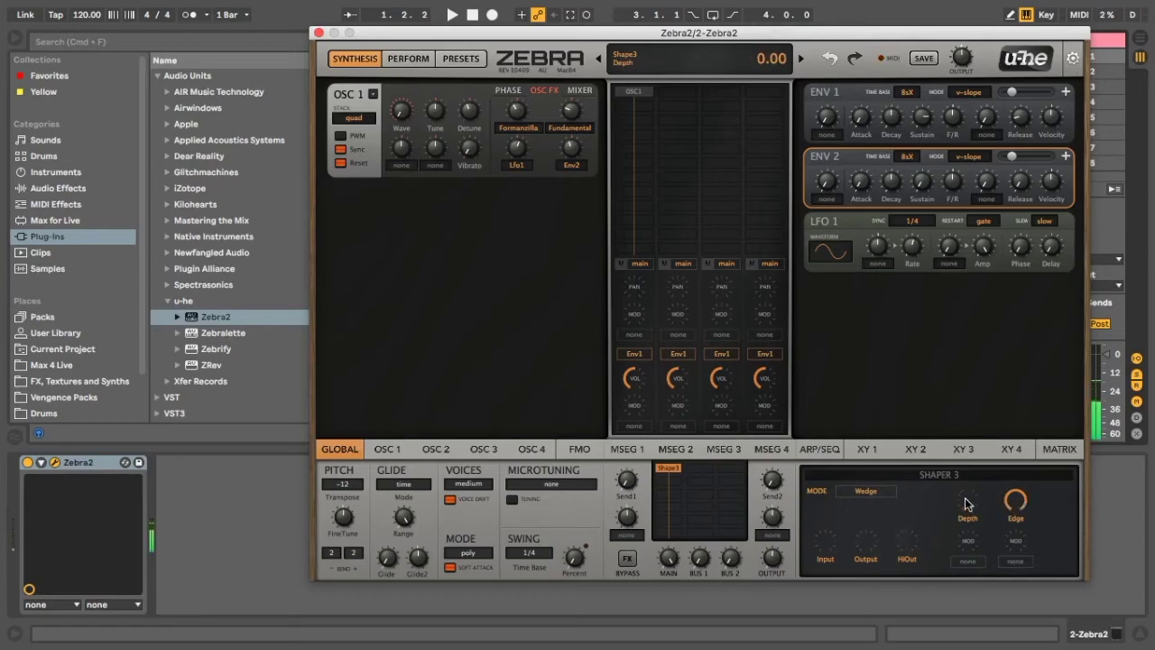
{"action": "mouse_move", "coordinate": [967, 515]}
{"action": "left_mouse_down"}
{"action": "mouse_move", "coordinate": [966, 492]}
{"action": "mouse_move", "coordinate": [966, 526]}
{"action": "mouse_move", "coordinate": [964, 504]}
{"action": "left_mouse_up"}
{"action": "mouse_move", "coordinate": [847, 38]}
{"action": "left_mouse_down"}
{"action": "mouse_move", "coordinate": [836, 456]}
{"action": "mouse_move", "coordinate": [845, 25]}
{"action": "left_mouse_up"}
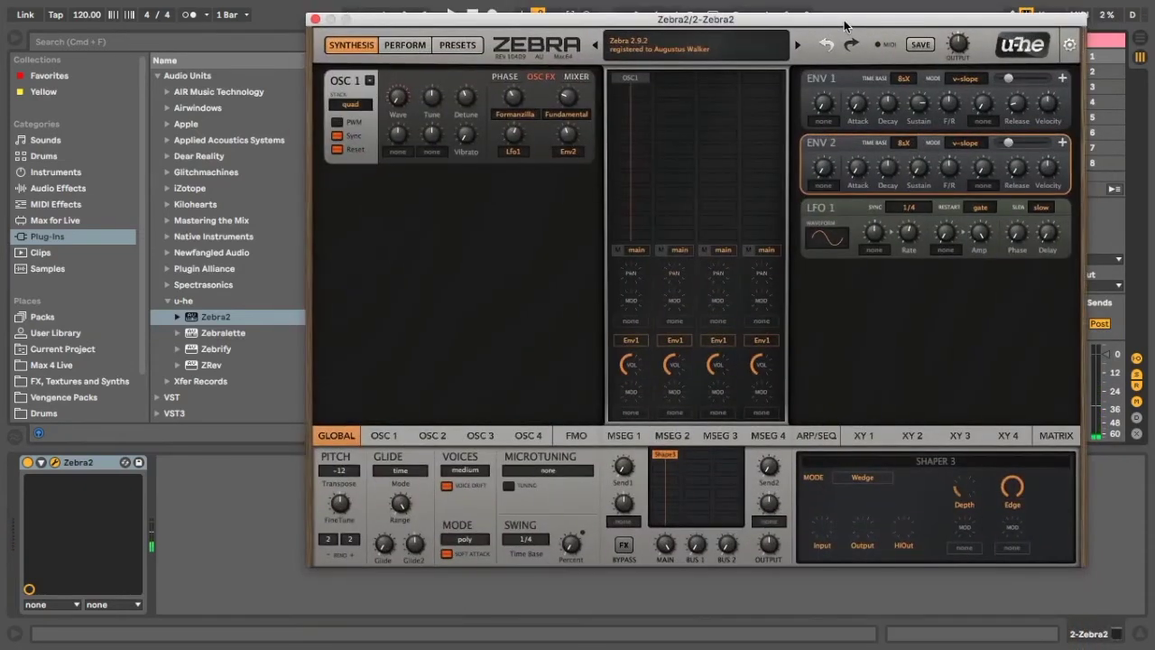
{"action": "left_click_drag", "start_coordinate": [967, 496], "coordinate": [1011, 516]}
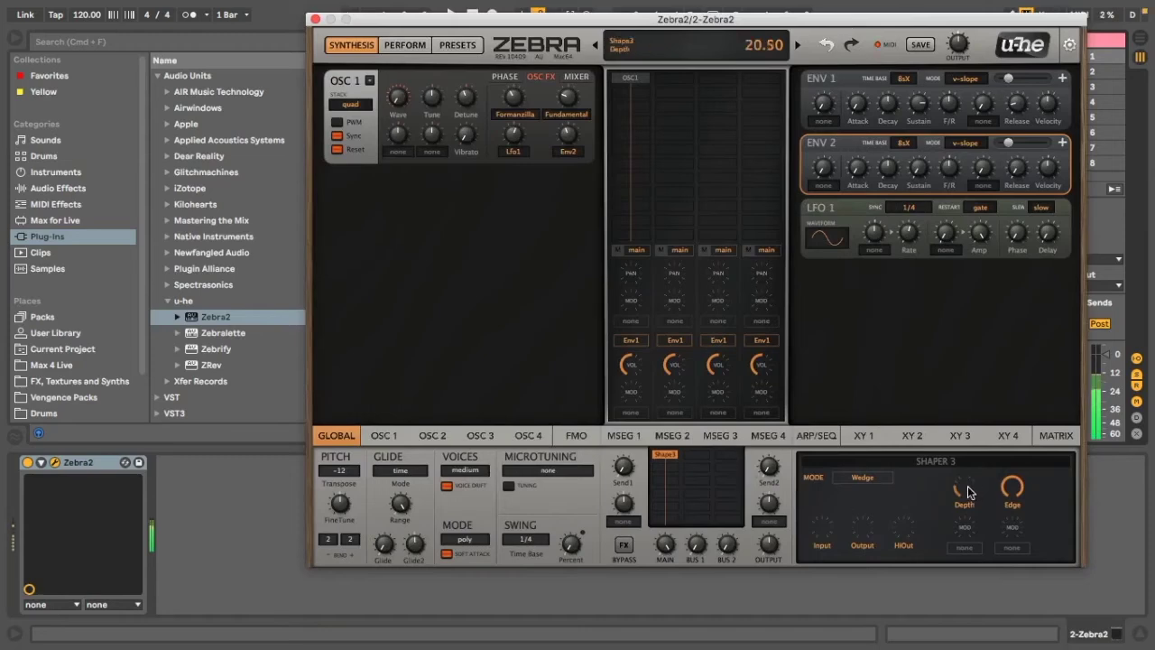
Add EQ1 below Shape3 in the effects grid, boost its low shelf and cut the first mid band to -6.50
{"action": "left_click", "coordinate": [669, 475]}
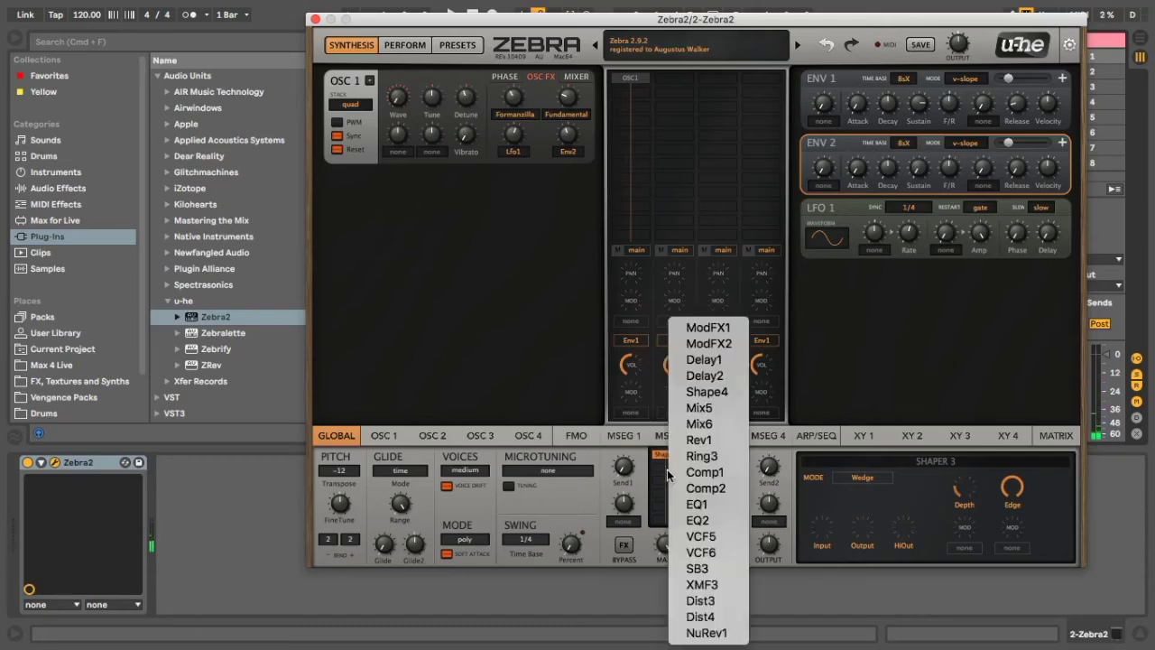
{"action": "left_click", "coordinate": [704, 505]}
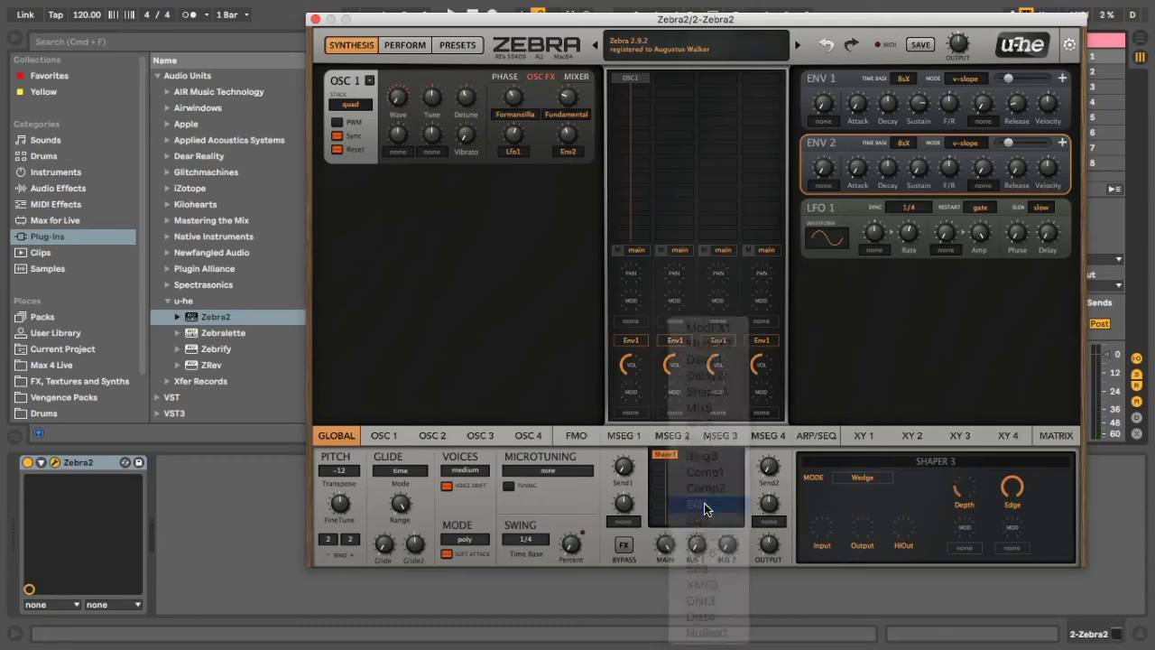
{"action": "left_click_drag", "start_coordinate": [886, 511], "coordinate": [873, 500]}
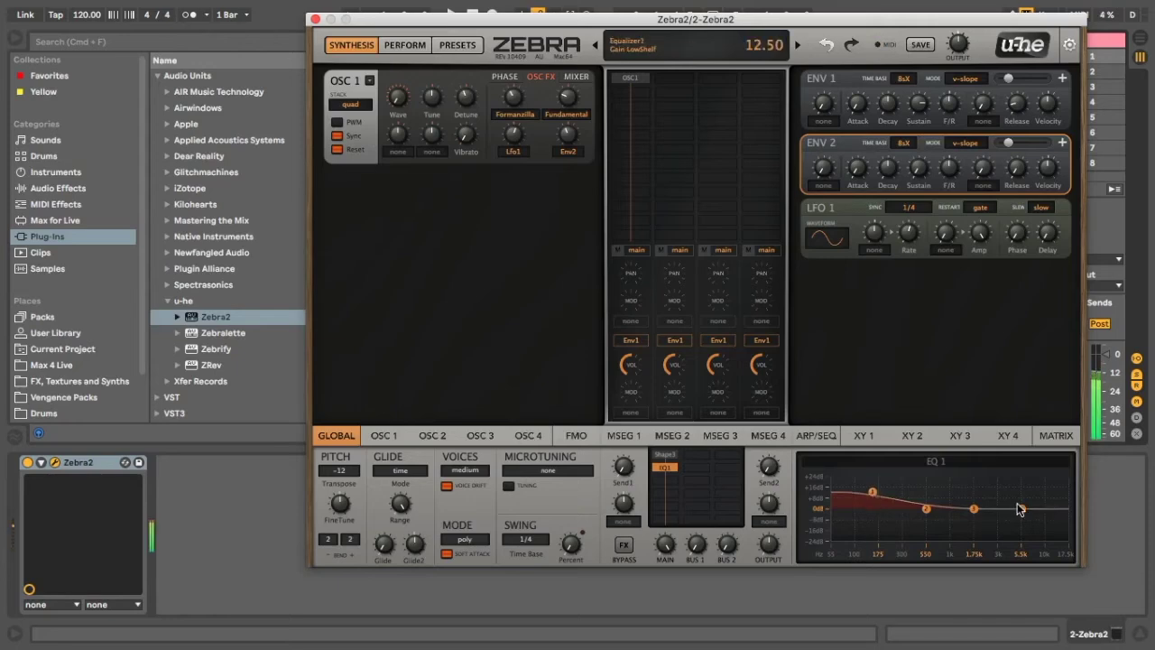
{"action": "left_click_drag", "start_coordinate": [928, 508], "coordinate": [903, 514]}
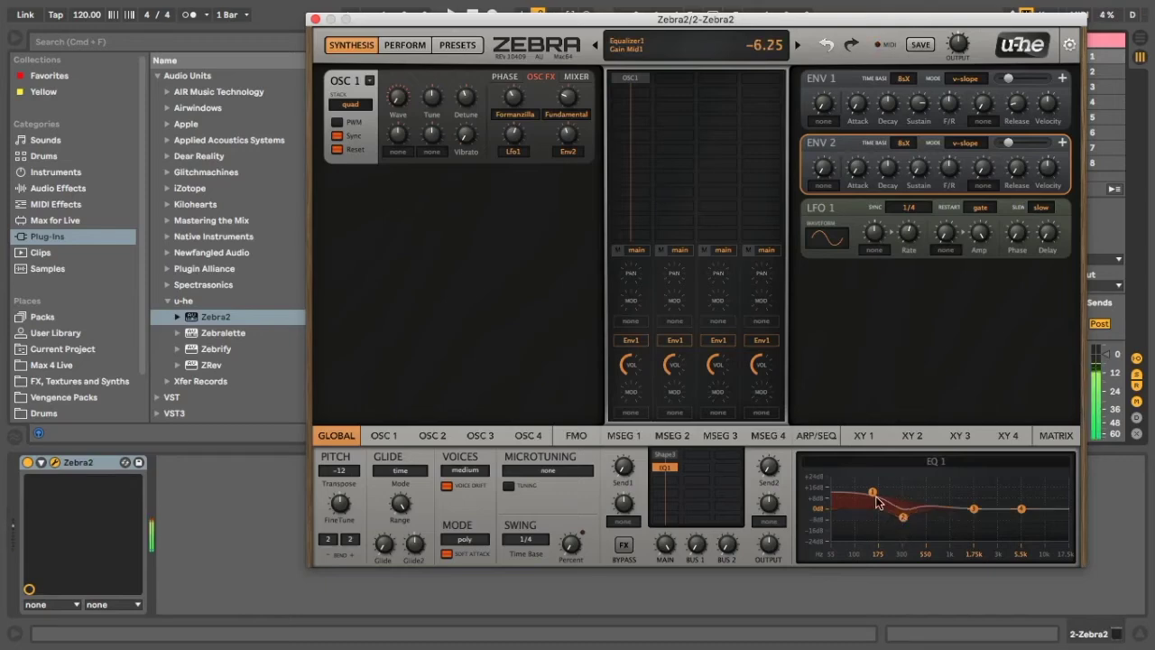
{"action": "left_click_drag", "start_coordinate": [873, 493], "coordinate": [905, 525]}
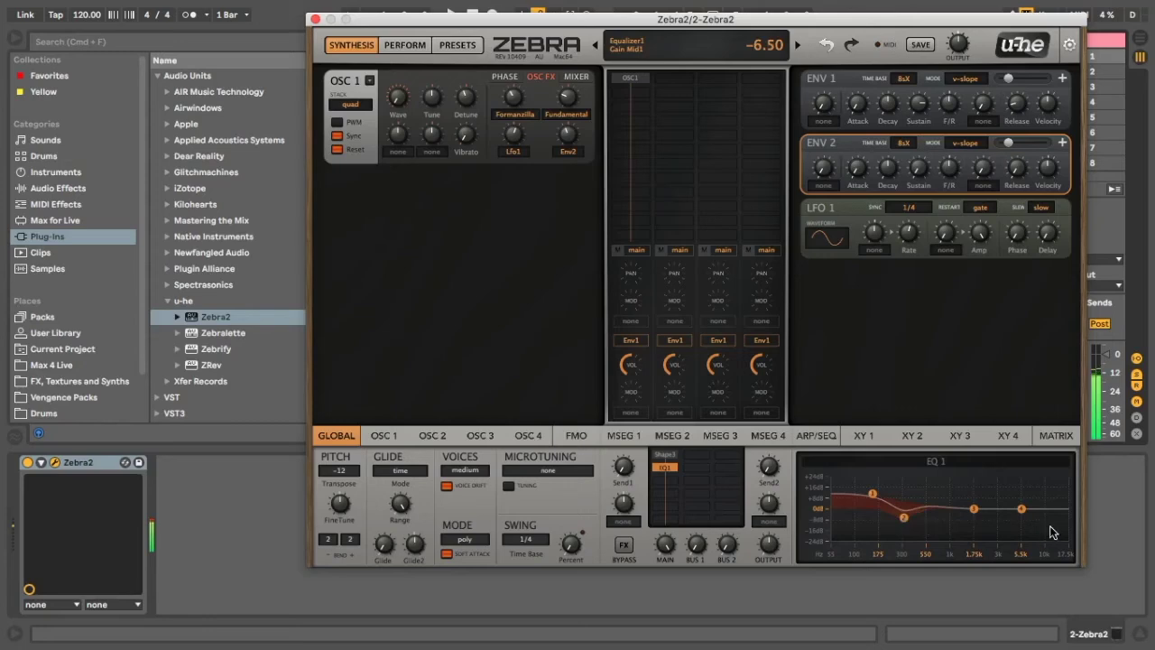
Shift EQ1's second mid band to a higher frequency with a slight boost, and fine-tune the low and high shelf bands
{"action": "left_click_drag", "start_coordinate": [975, 509], "coordinate": [1020, 516]}
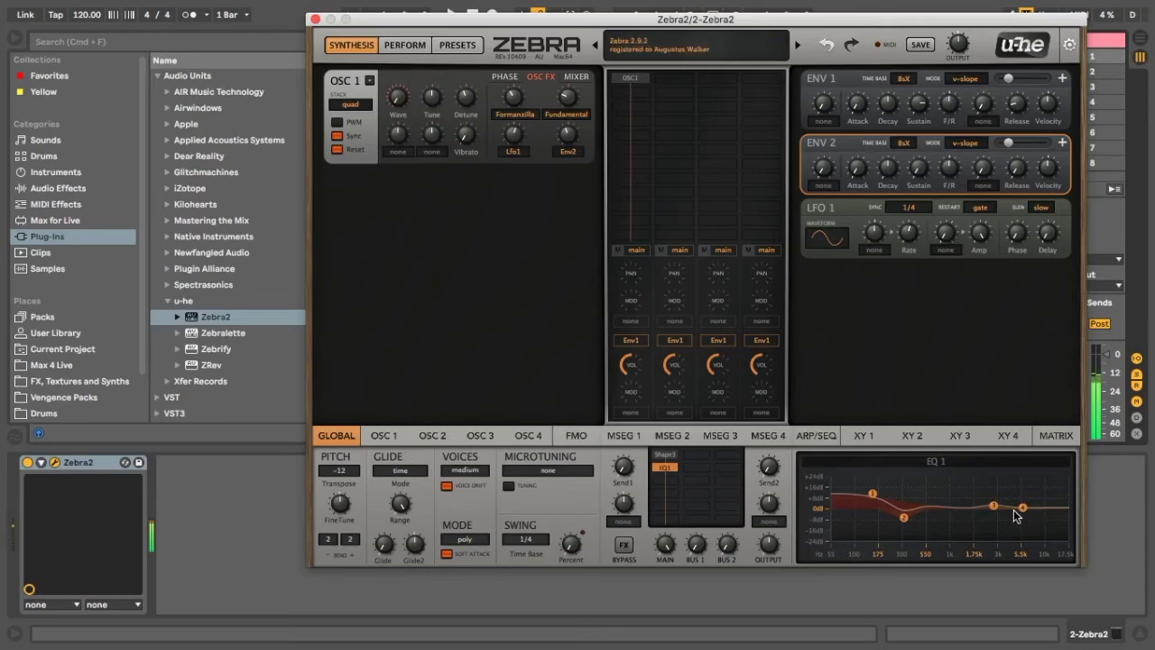
{"action": "left_click_drag", "start_coordinate": [873, 495], "coordinate": [874, 494]}
{"action": "left_click_drag", "start_coordinate": [1023, 510], "coordinate": [1026, 515]}
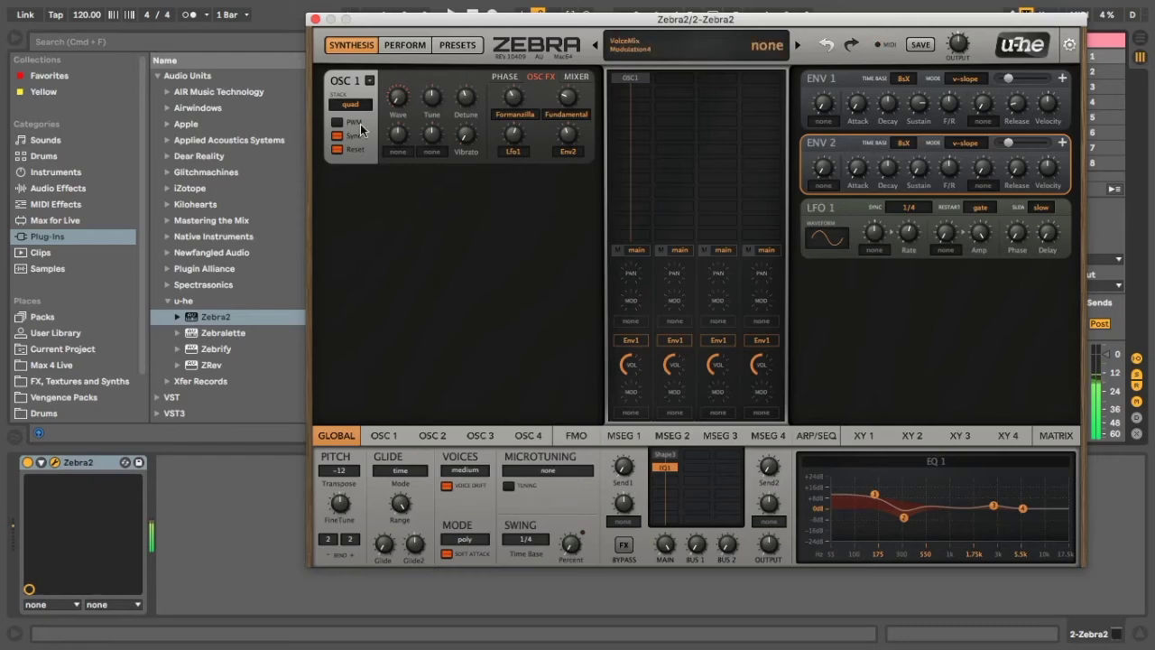
Fine-tune Shaper 3's depth, OSC 1's Formanzilla amount and the Env2 modulation depth of the Fundamental effect
{"action": "left_click", "coordinate": [665, 455]}
{"action": "left_click_drag", "start_coordinate": [990, 498], "coordinate": [991, 510]}
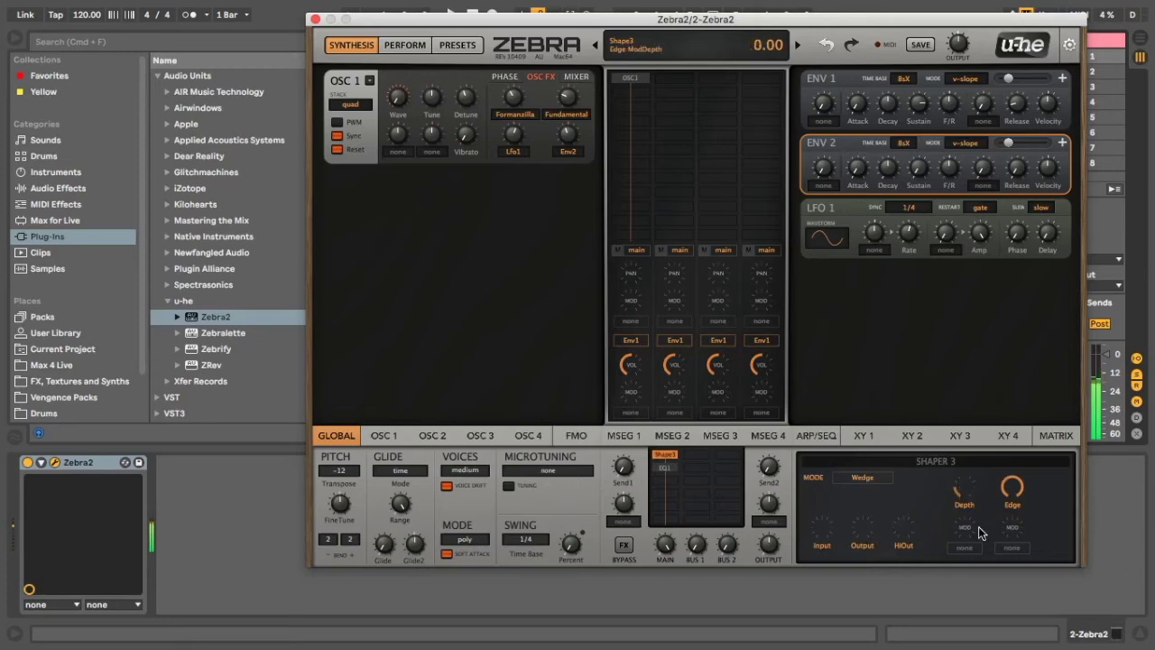
{"action": "left_click_drag", "start_coordinate": [962, 497], "coordinate": [964, 499]}
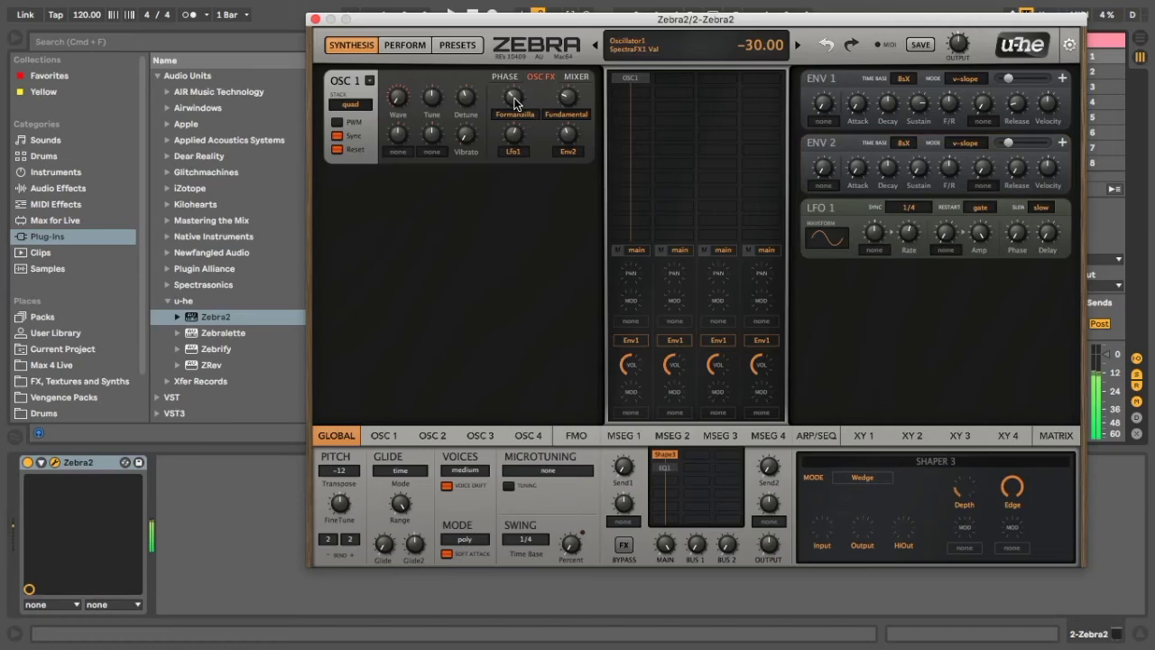
{"action": "left_click_drag", "start_coordinate": [516, 101], "coordinate": [515, 93]}
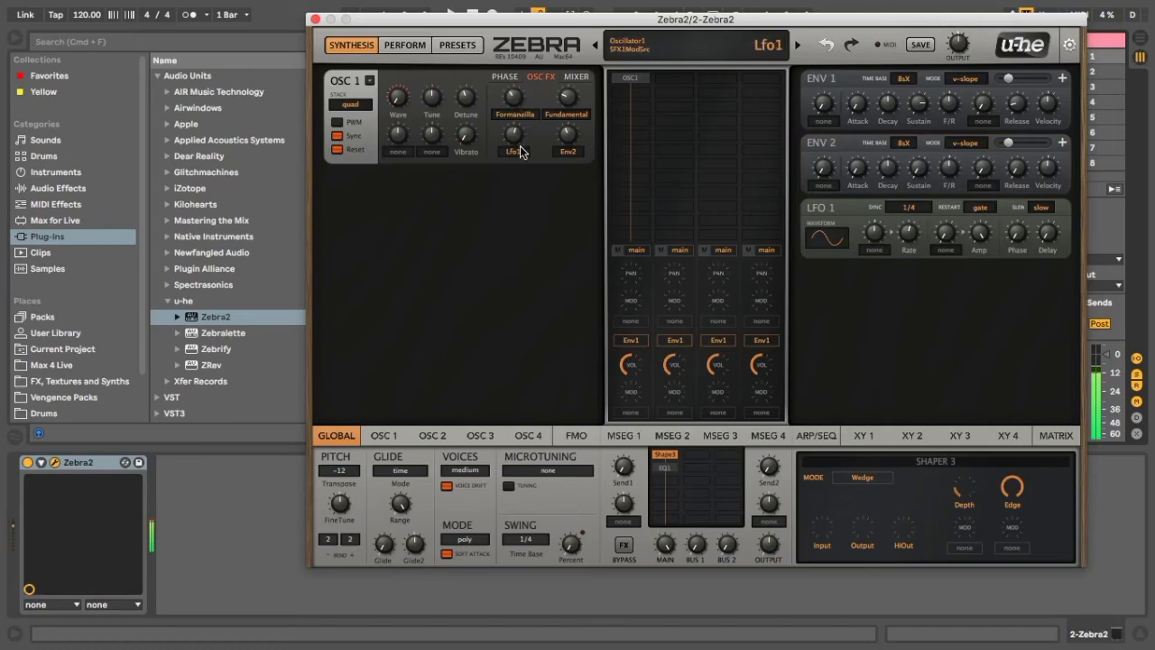
{"action": "mouse_move", "coordinate": [567, 132]}
{"action": "left_mouse_down"}
{"action": "mouse_move", "coordinate": [567, 144]}
{"action": "mouse_move", "coordinate": [579, 115]}
{"action": "left_mouse_up"}
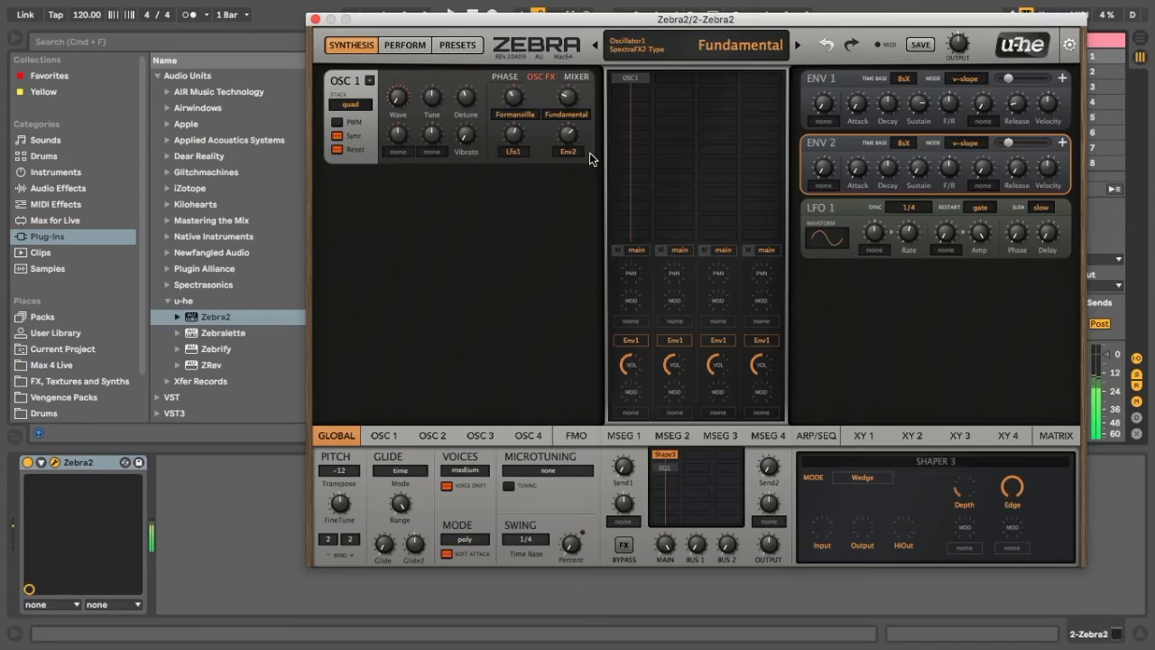
{"action": "left_click_drag", "start_coordinate": [578, 142], "coordinate": [574, 148]}
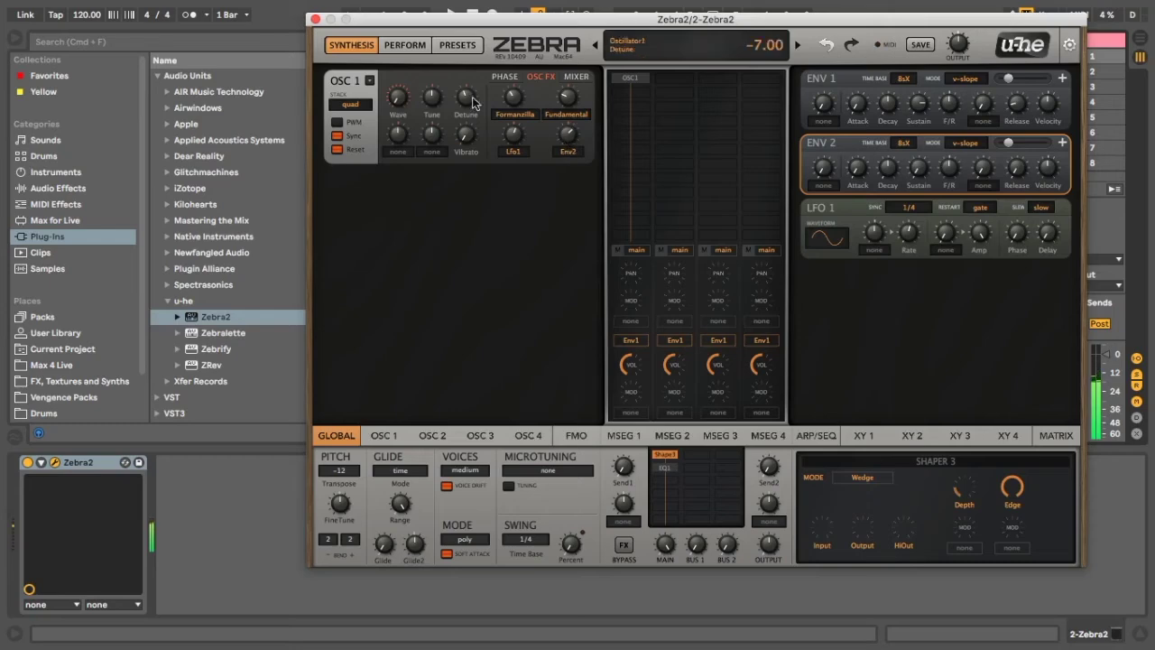
Close the synth window and compare the two Zebra2 patches by alternately arming tracks 1 and 2, ending on track 2
{"action": "left_click", "coordinate": [315, 19]}
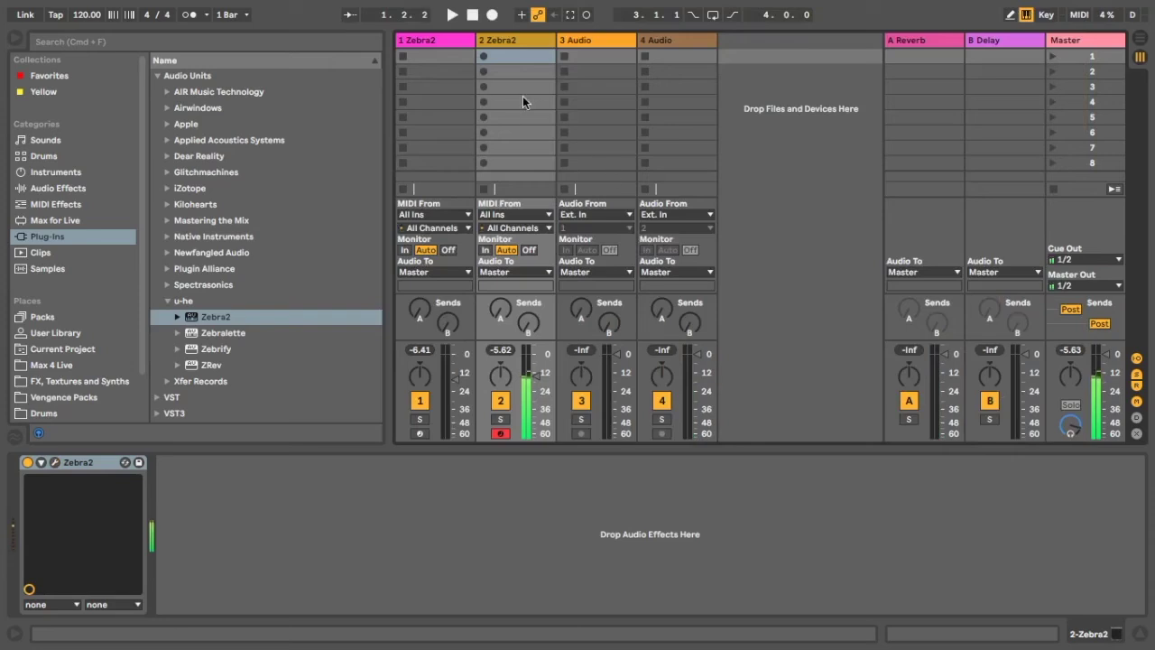
{"action": "left_click", "coordinate": [420, 434]}
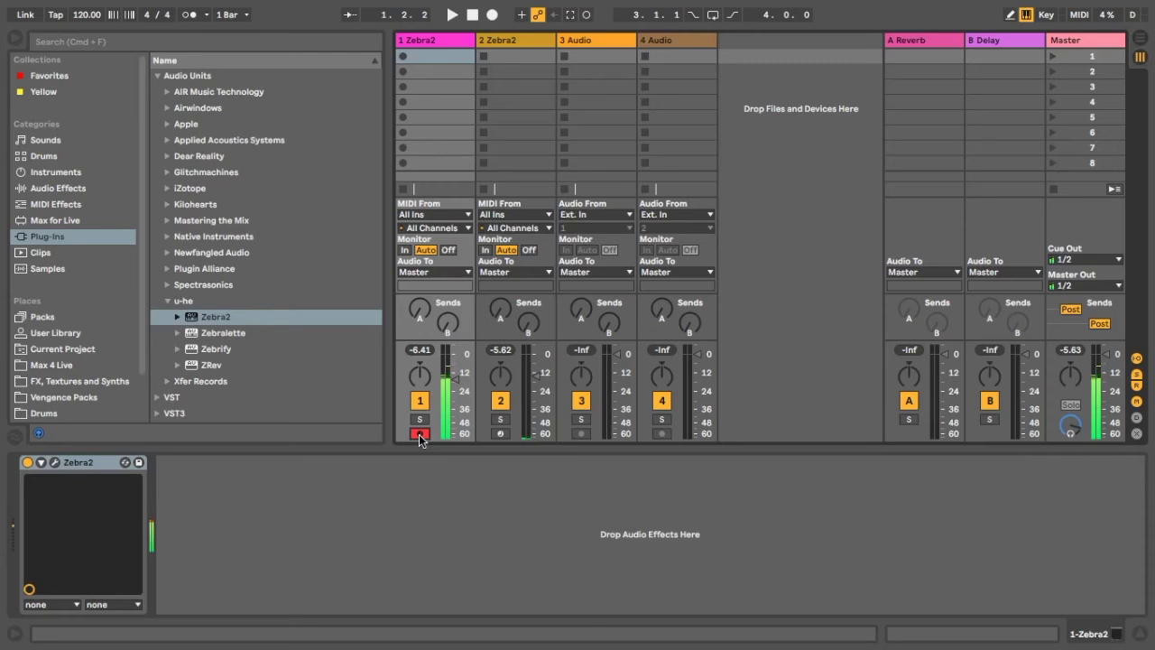
{"action": "left_click", "coordinate": [502, 435]}
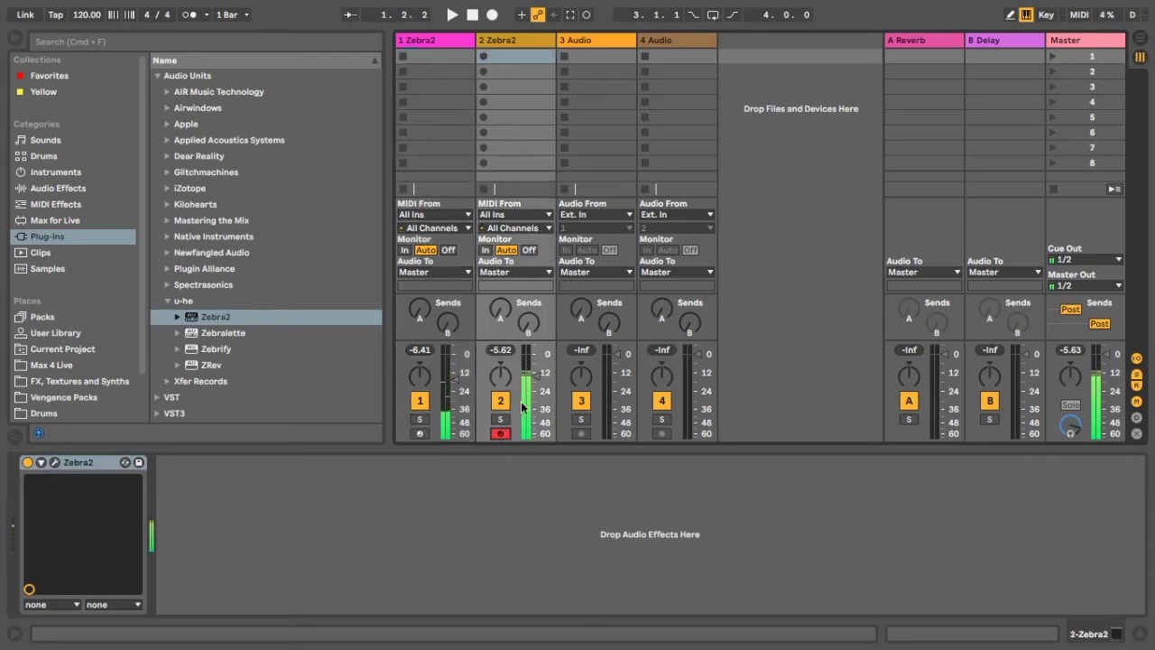
{"action": "left_click", "coordinate": [420, 434]}
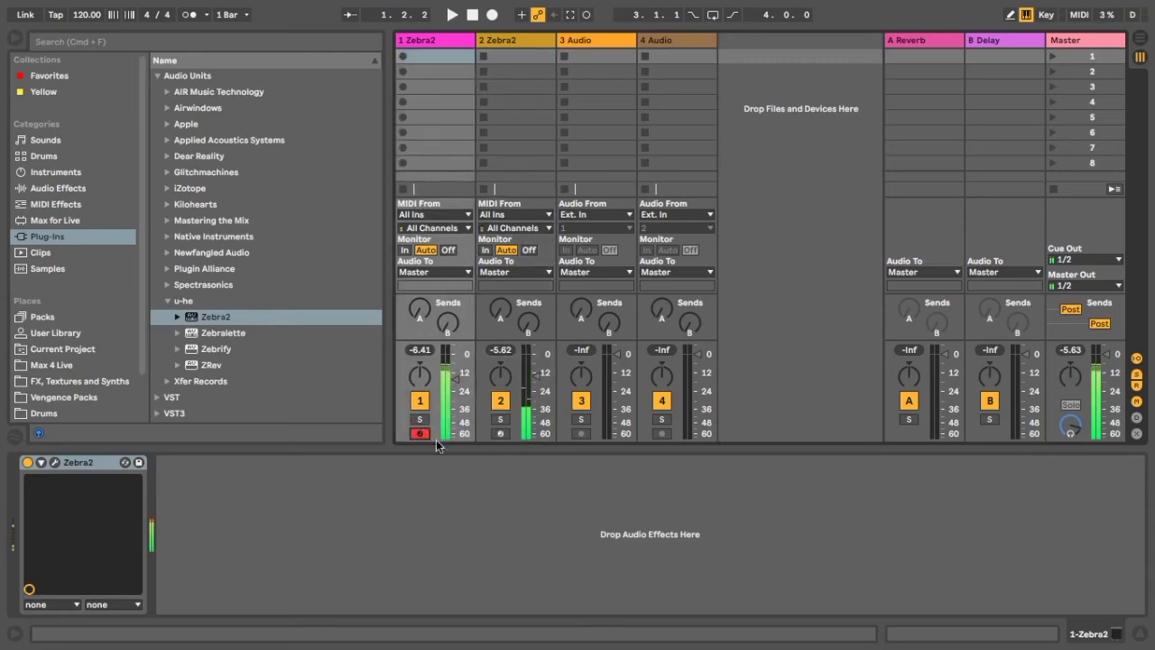
{"action": "left_click", "coordinate": [500, 433]}
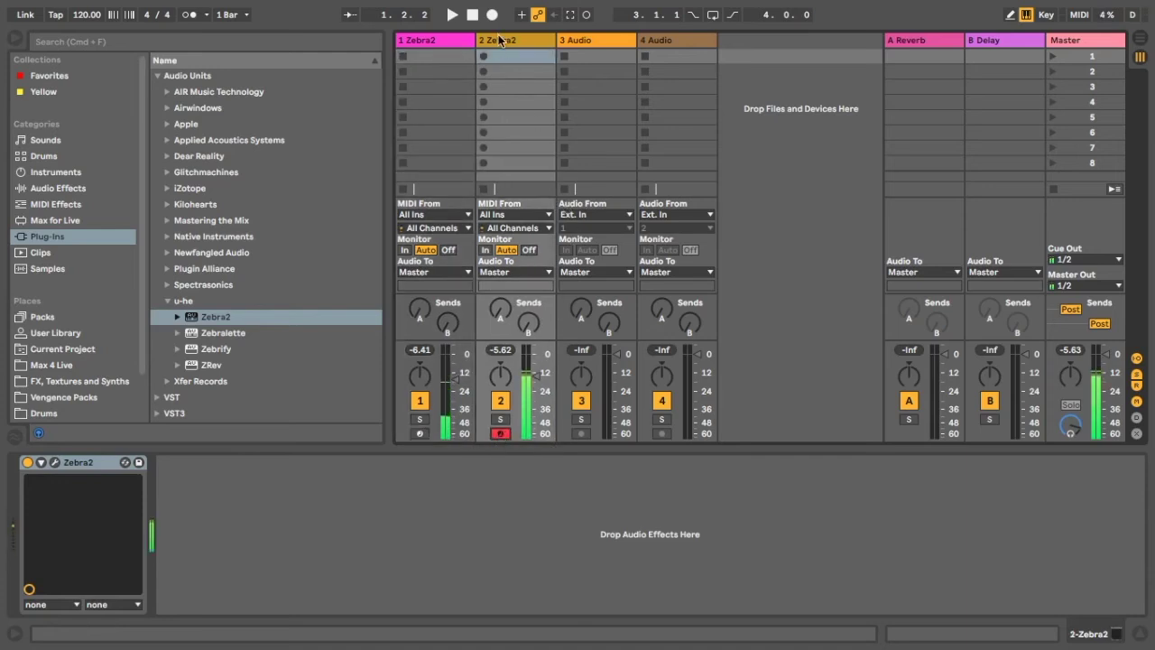
Reopen Zebra2 on track 2 and readjust OSC 1's Formanzilla amount and its Lfo1 modulation depth
{"action": "left_click", "coordinate": [54, 462]}
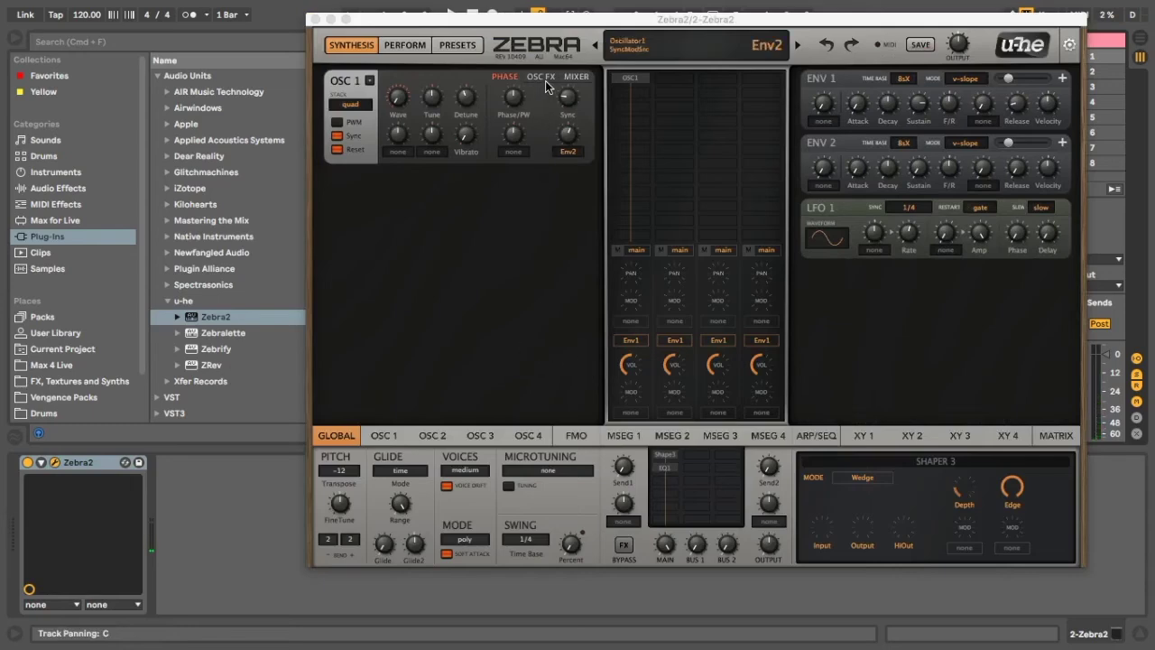
{"action": "left_click", "coordinate": [546, 80]}
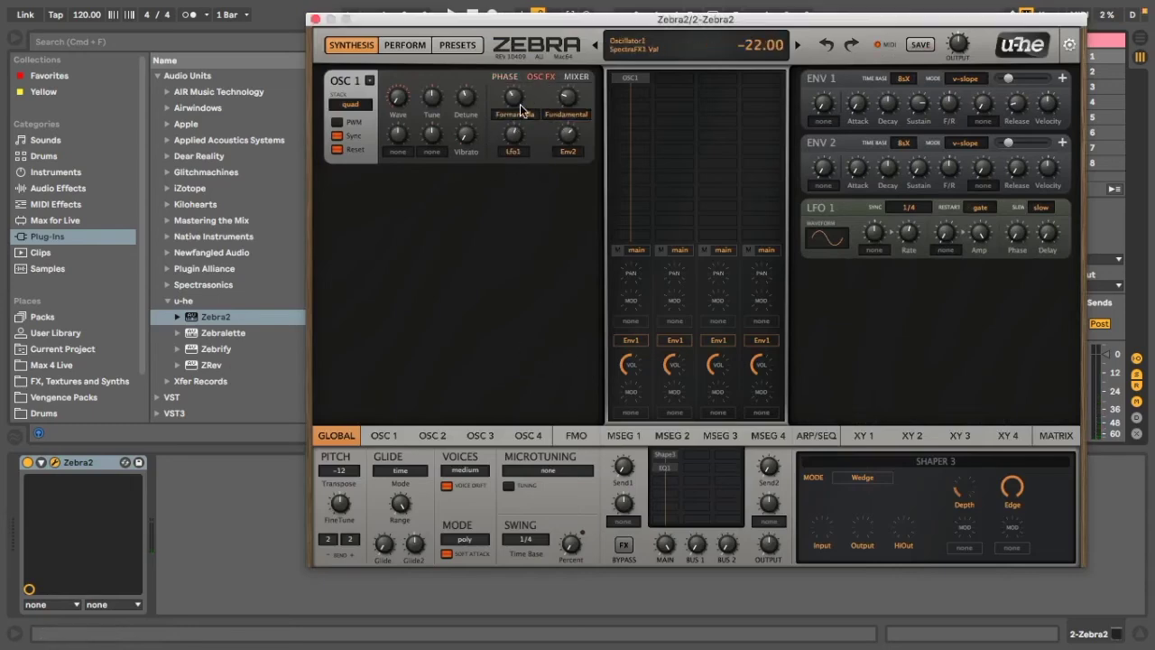
{"action": "scroll", "coordinate": [515, 102], "scroll_direction": "down", "scroll_amount": 4}
{"action": "left_click_drag", "start_coordinate": [511, 111], "coordinate": [512, 104]}
{"action": "left_click_drag", "start_coordinate": [519, 147], "coordinate": [515, 137]}
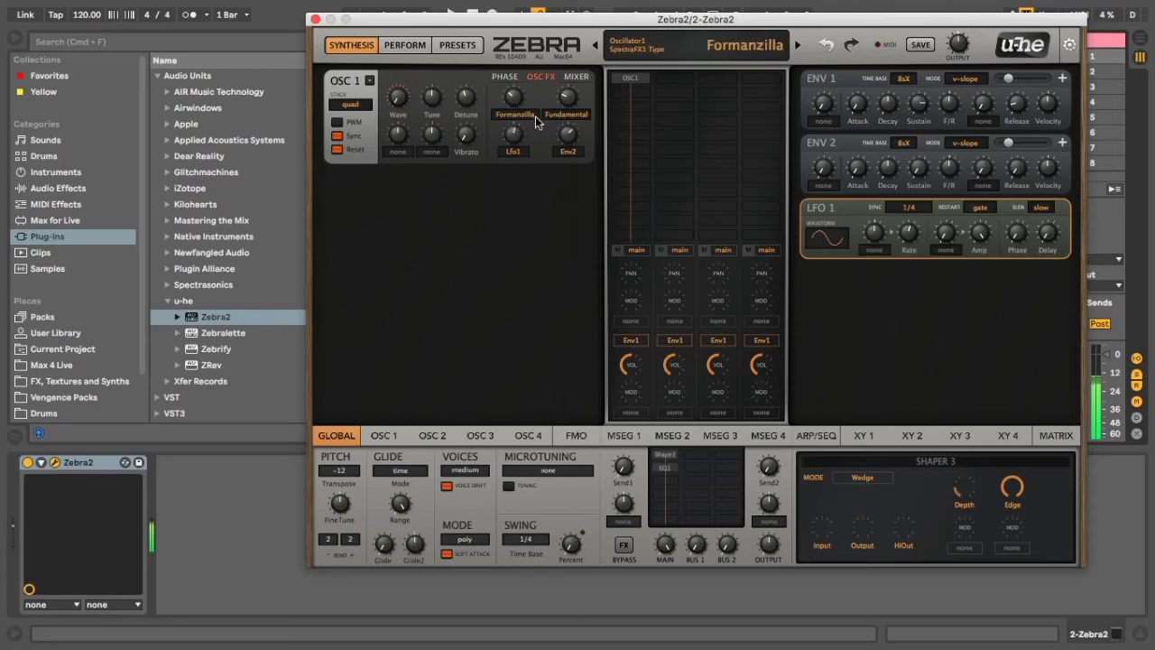
{"action": "scroll", "coordinate": [567, 101], "scroll_direction": "up", "scroll_amount": 4}
{"action": "scroll", "coordinate": [567, 101], "scroll_direction": "down", "scroll_amount": 7}
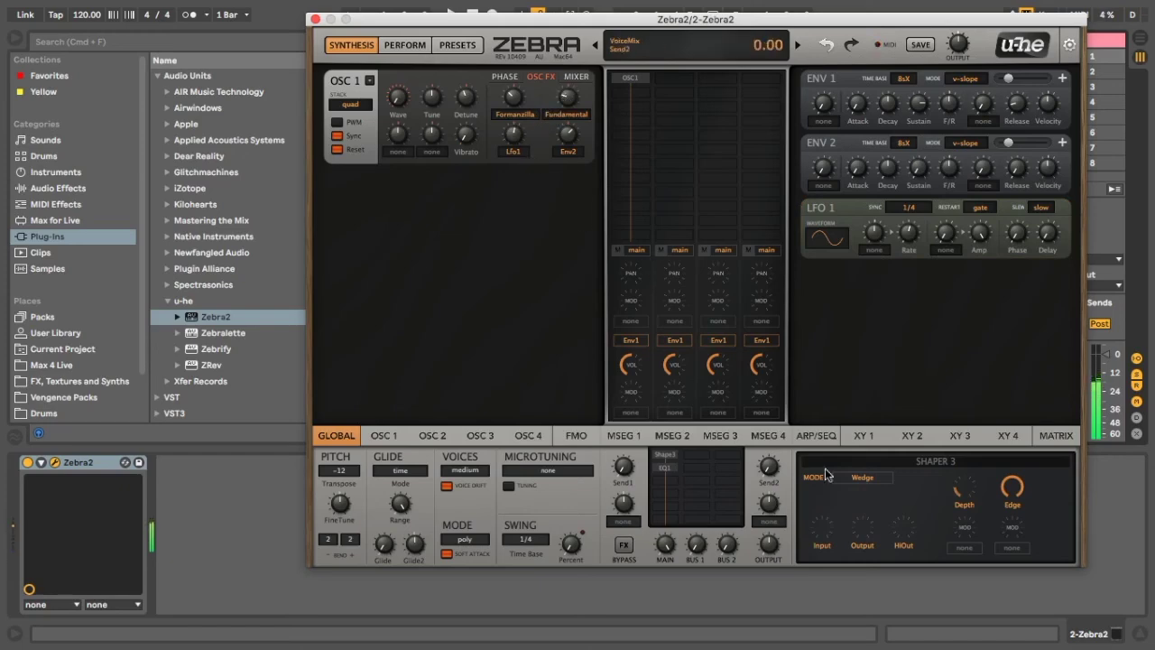
Boost EQ1's high shelf slightly and raise the second mid band's gain to 5.25
{"action": "left_click", "coordinate": [663, 467]}
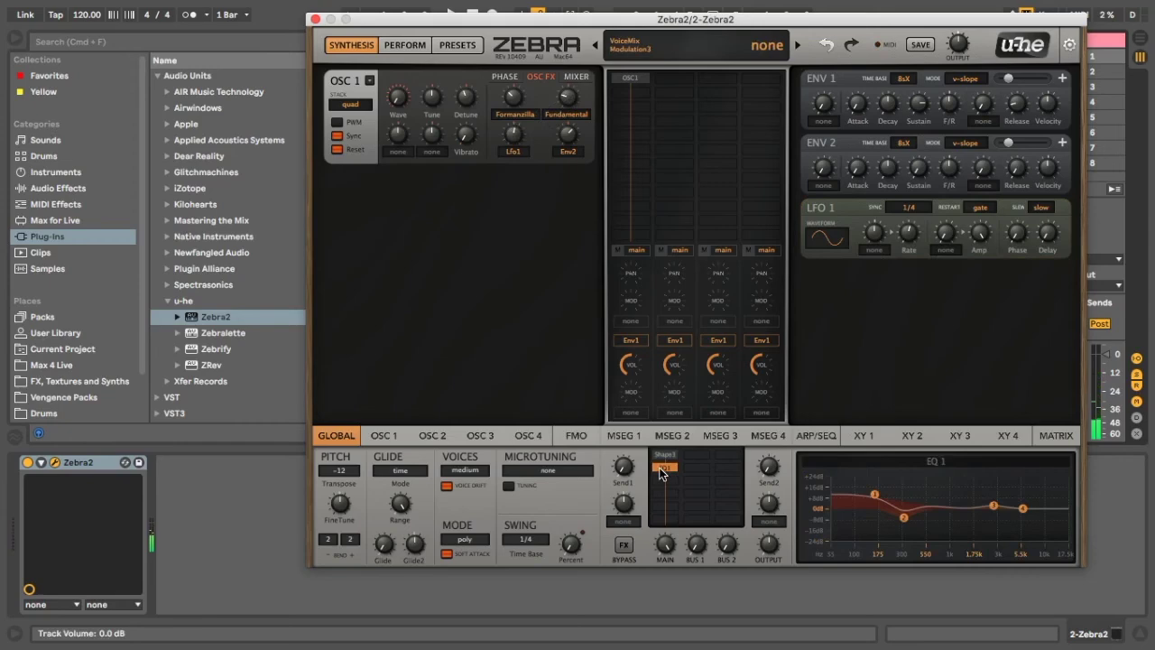
{"action": "scroll", "coordinate": [1023, 508], "scroll_direction": "up", "scroll_amount": 4}
{"action": "scroll", "coordinate": [1022, 508], "scroll_direction": "down", "scroll_amount": 1}
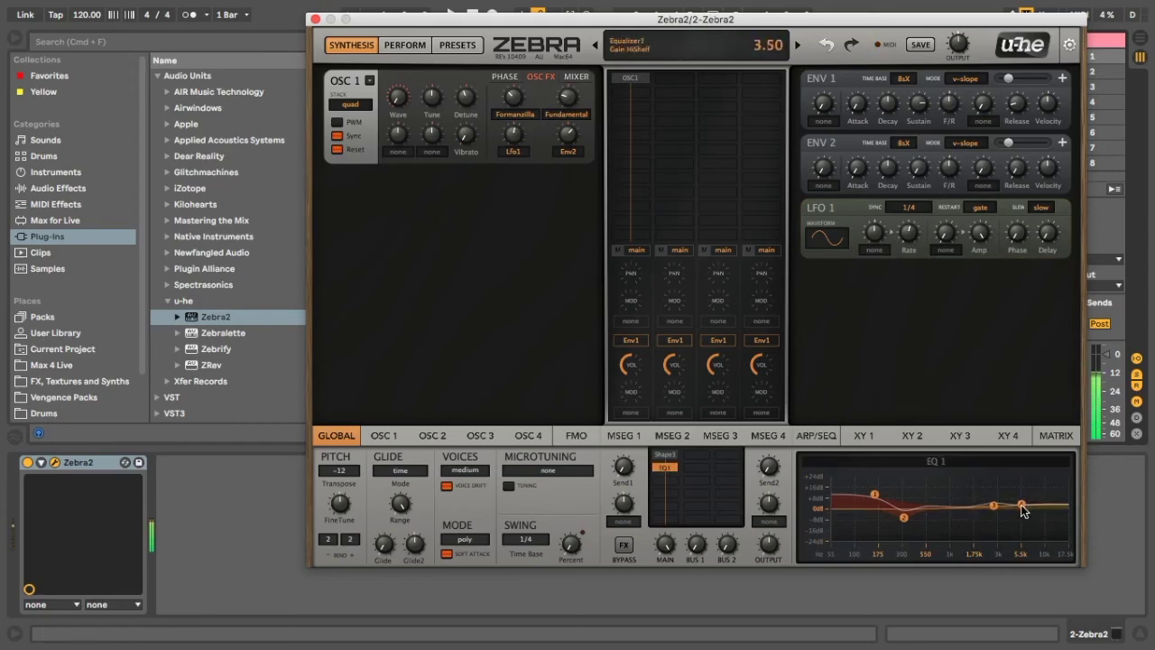
{"action": "scroll", "coordinate": [994, 507], "scroll_direction": "up", "scroll_amount": 5}
{"action": "scroll", "coordinate": [995, 507], "scroll_direction": "down", "scroll_amount": 2}
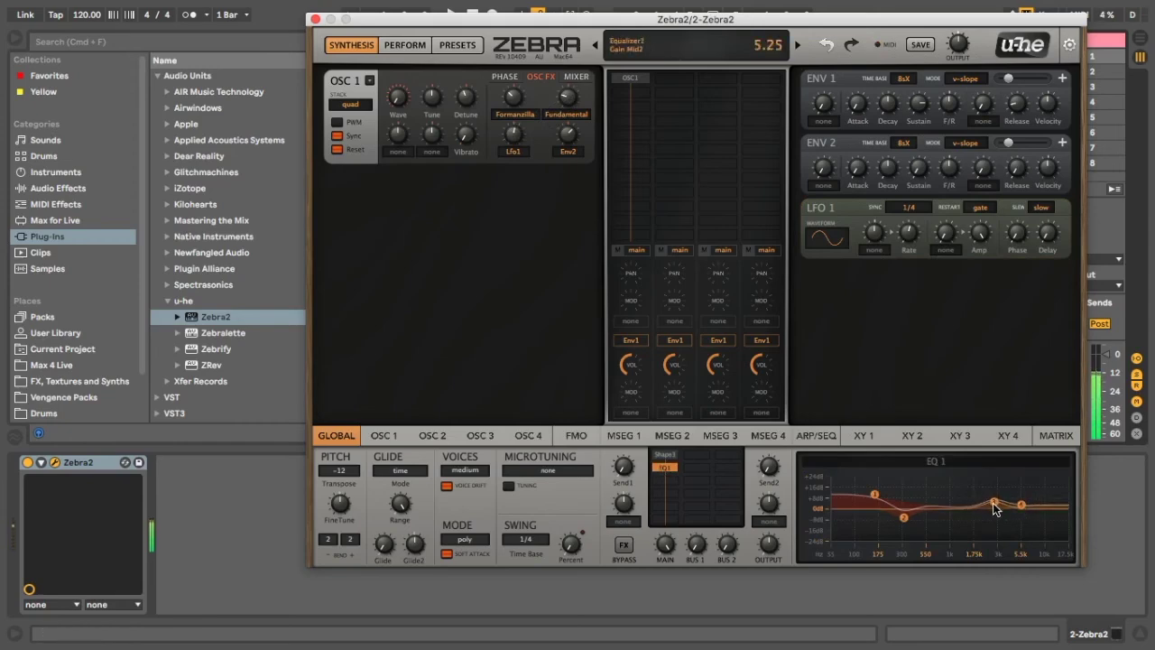
{"action": "scroll", "coordinate": [1021, 505], "scroll_direction": "down", "scroll_amount": 1}
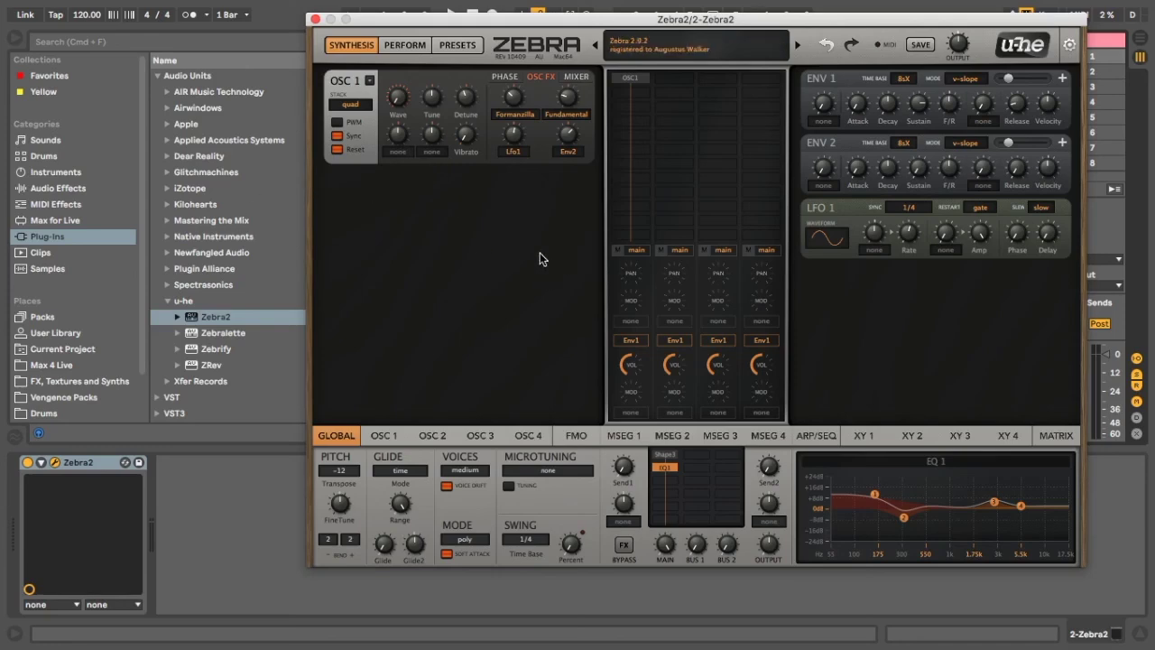
Review OSC 1's oscillator effect settings in the reopened track 2 synth, and close its window
{"action": "left_click", "coordinate": [315, 19]}
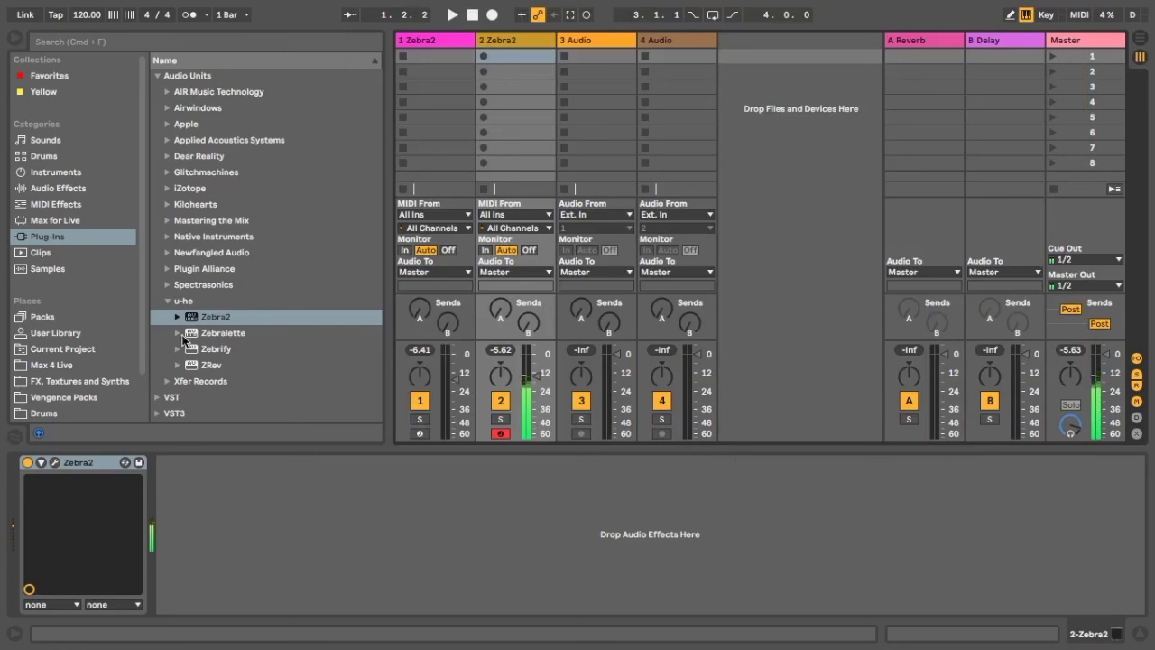
{"action": "left_click", "coordinate": [55, 463]}
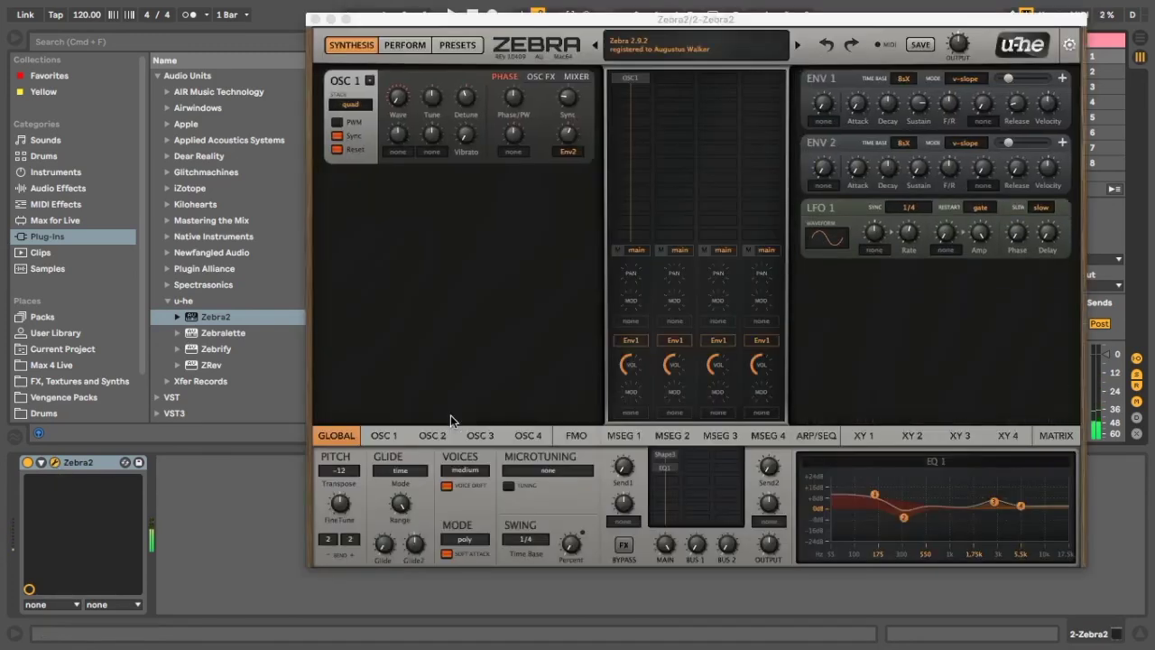
{"action": "left_click", "coordinate": [538, 77]}
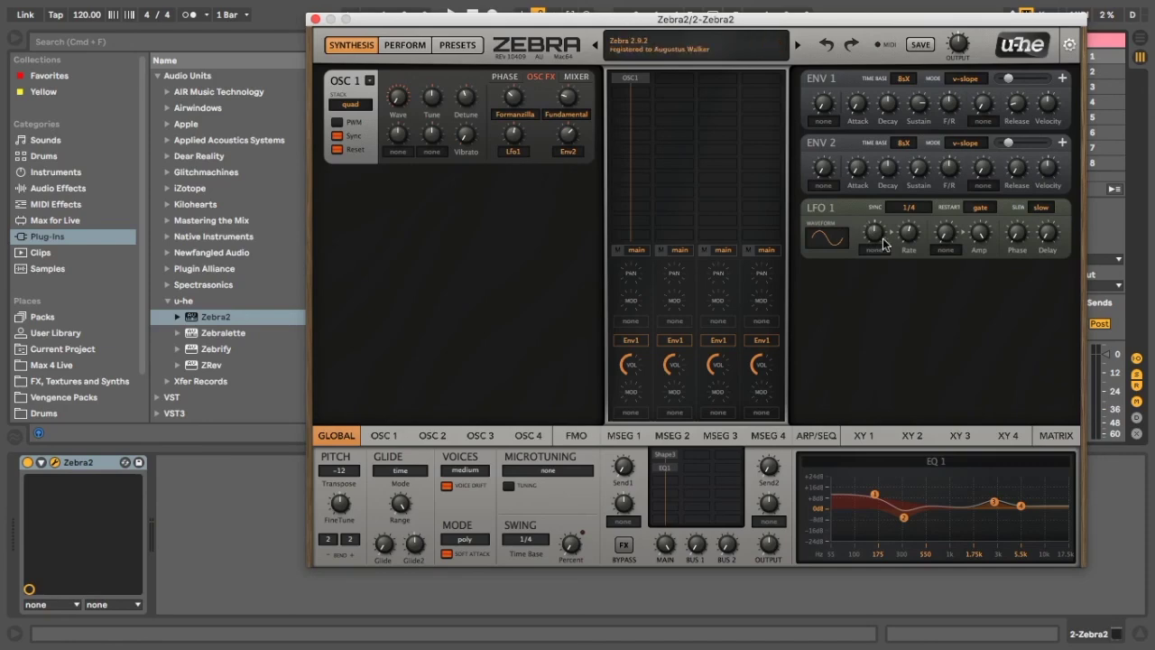
{"action": "left_click", "coordinate": [315, 20]}
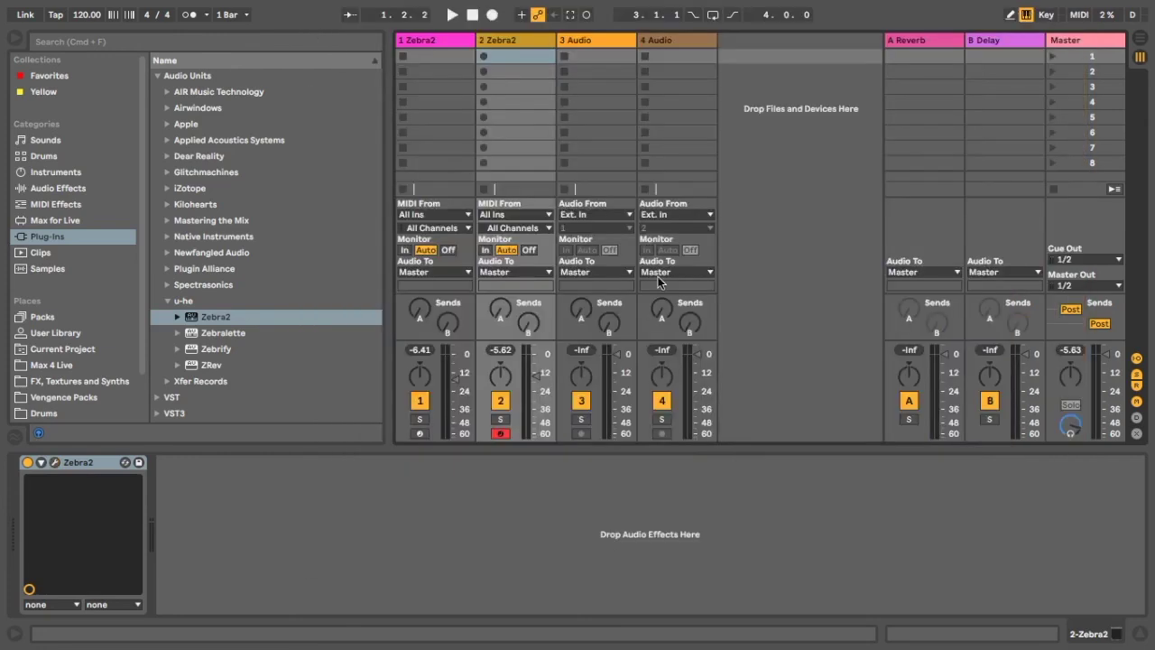